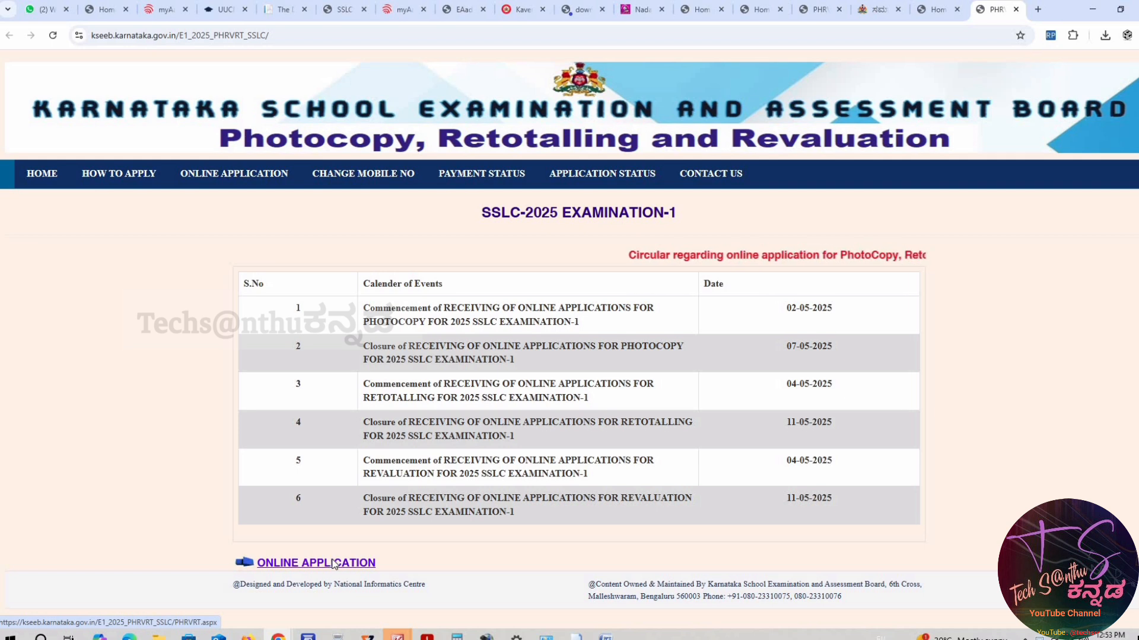
- Start a new photocopy application and load the candidate's details and marks from their SSLC register number
click(334, 564)
click(451, 274)
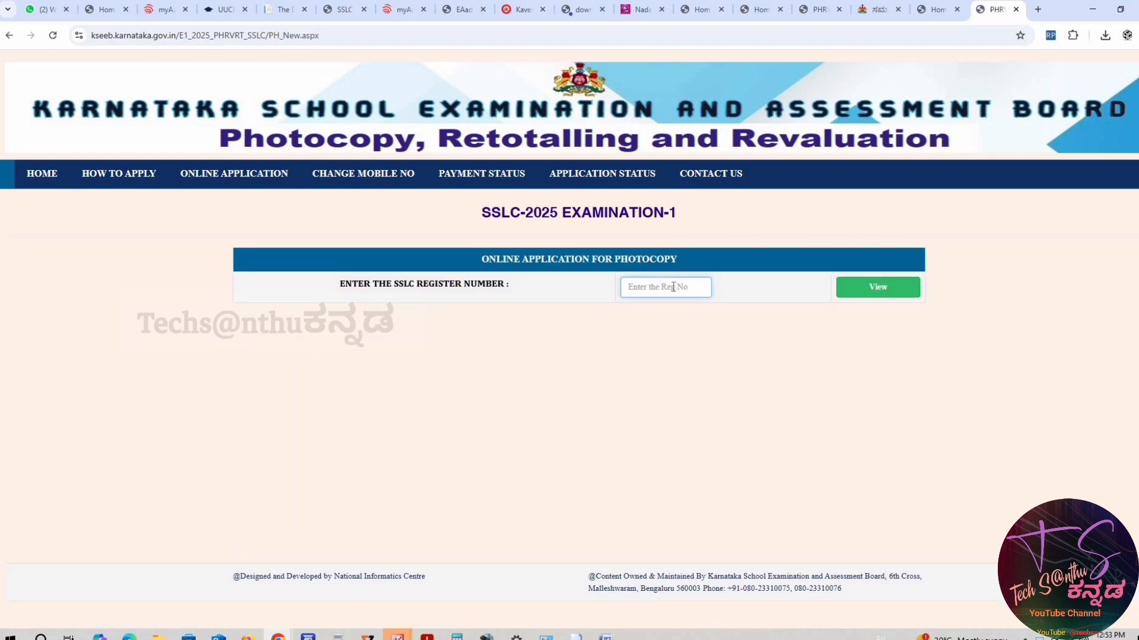
click(673, 287)
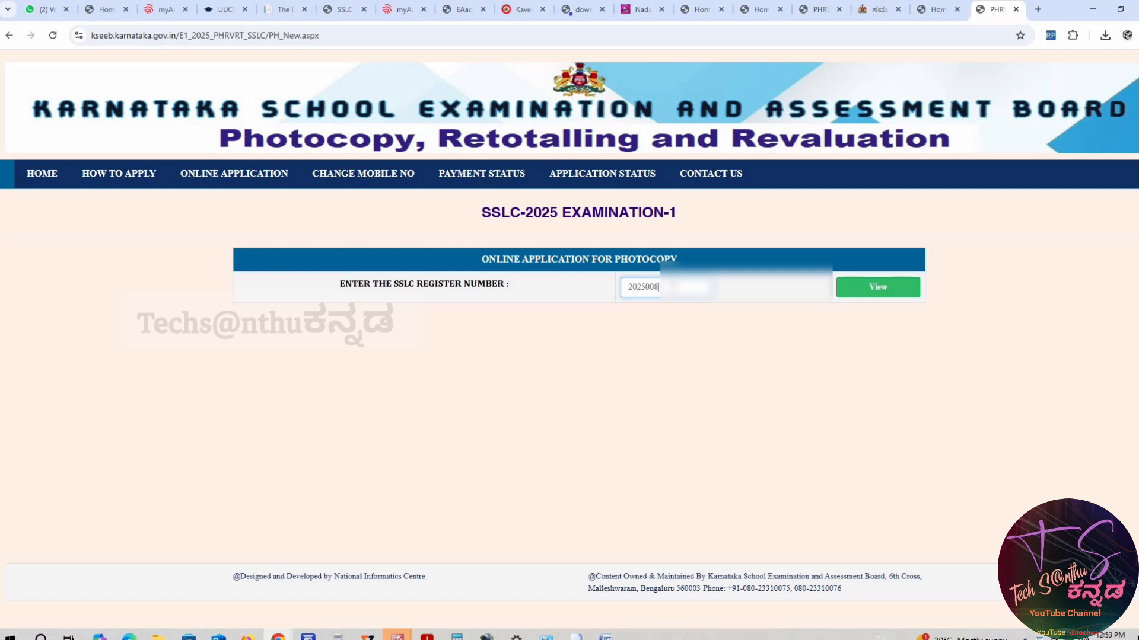
click(886, 295)
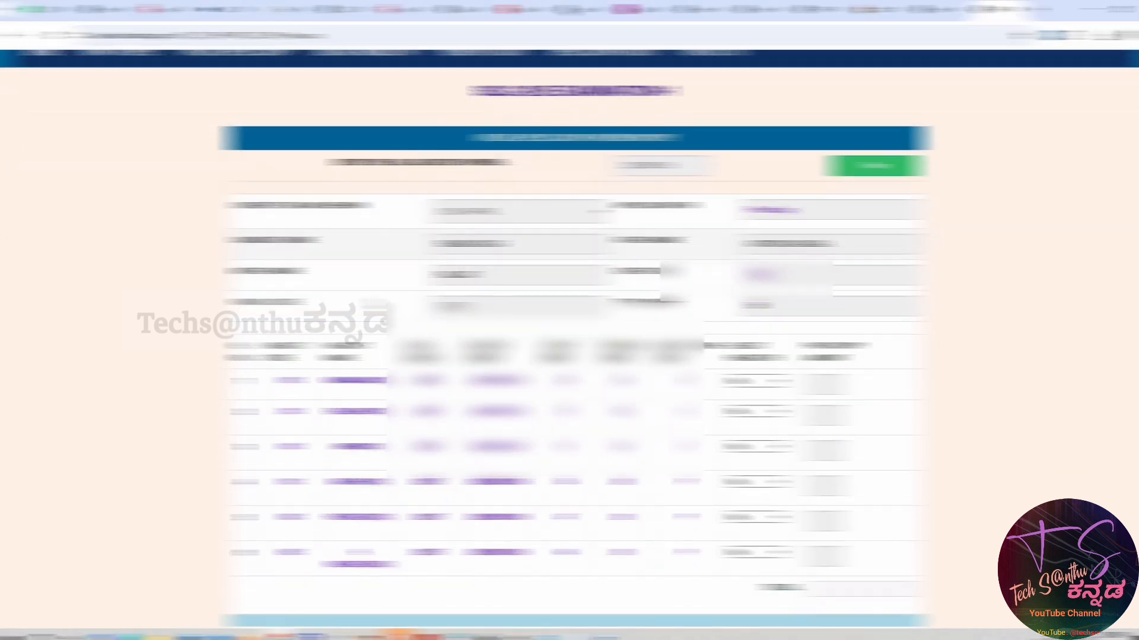
- Set photocopy to Yes for MATHS (81C) and S SCIENCE (85C), leaving other subjects No, for an 800 total
scroll(510, 409, down, 1)
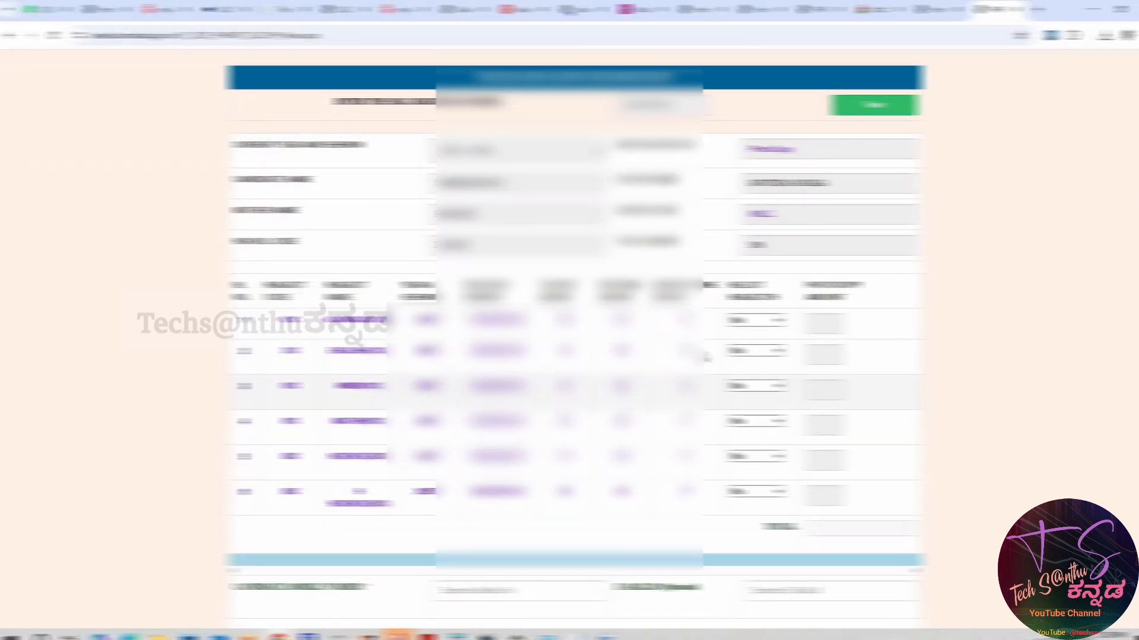
click(757, 322)
click(756, 322)
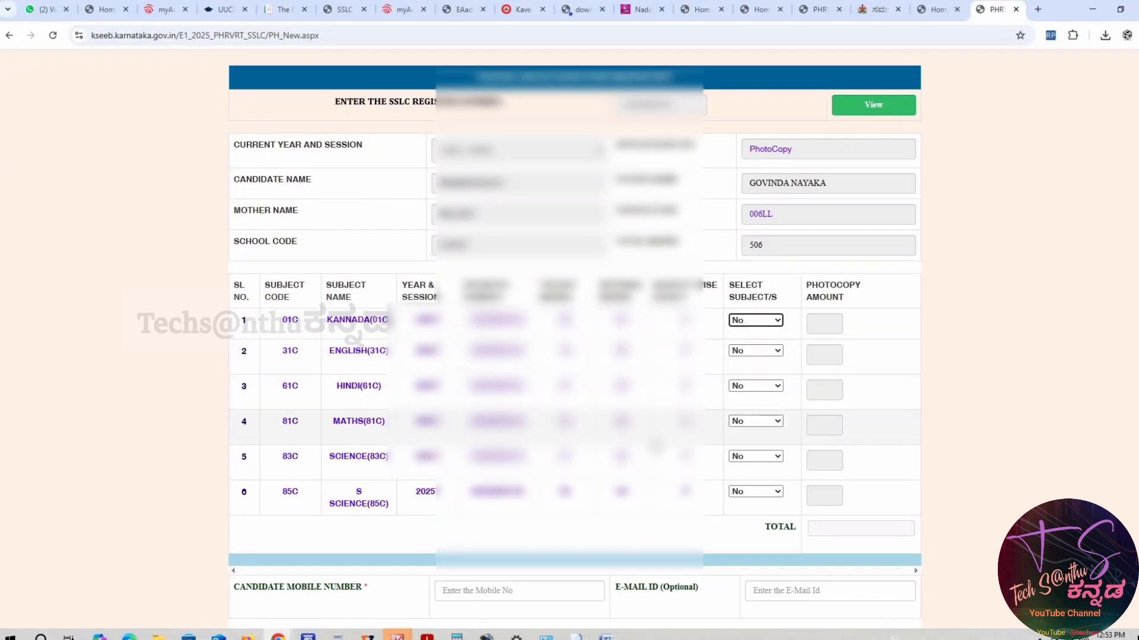
click(762, 421)
click(760, 443)
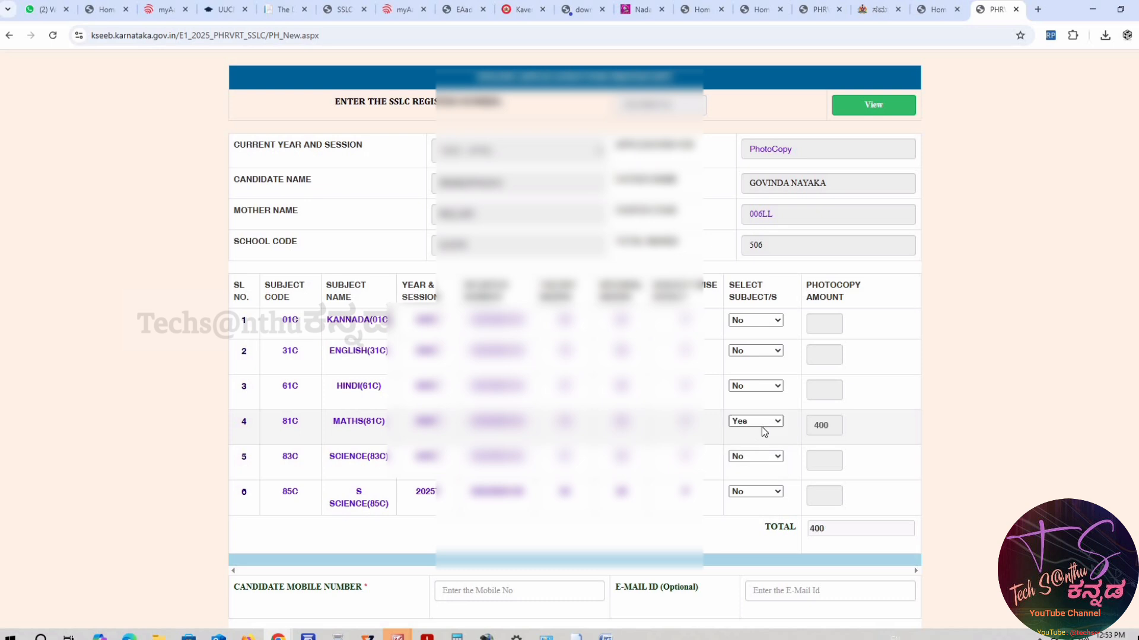
click(760, 493)
click(753, 520)
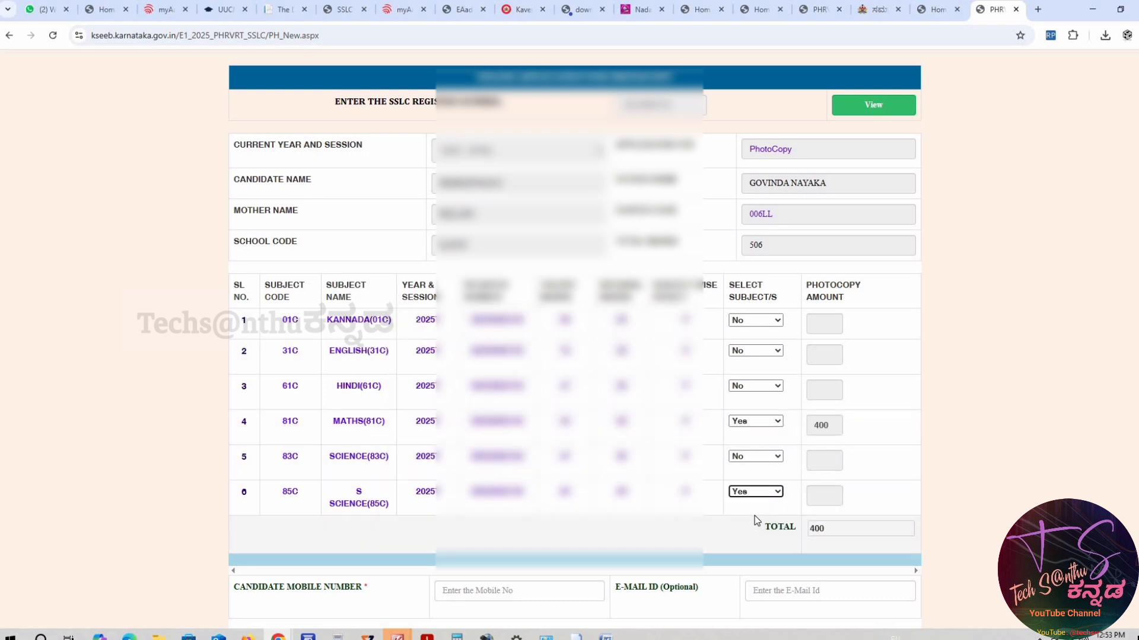
scroll(772, 462, down, 4)
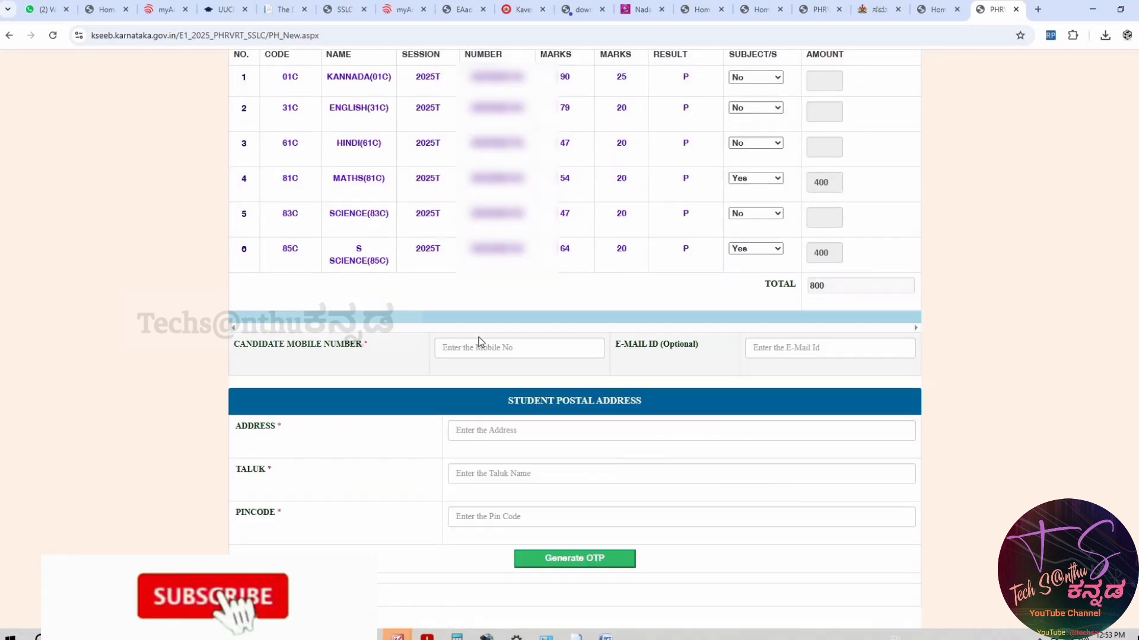
click(487, 345)
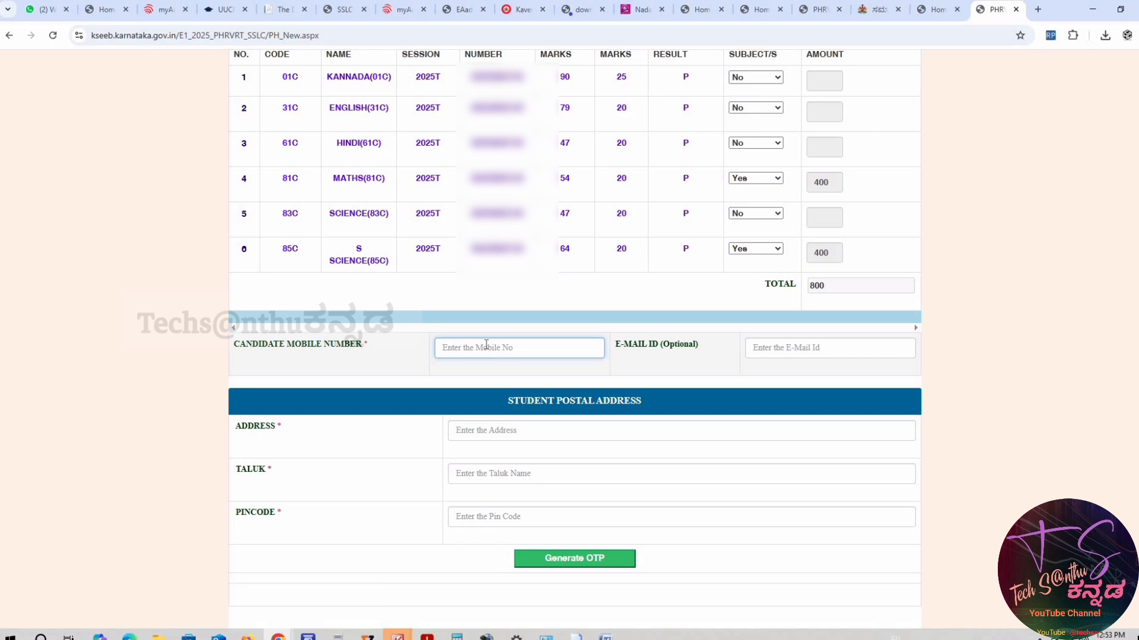
- Enter the candidate's mobile number and e-mail address in the contact fields
text(9611)
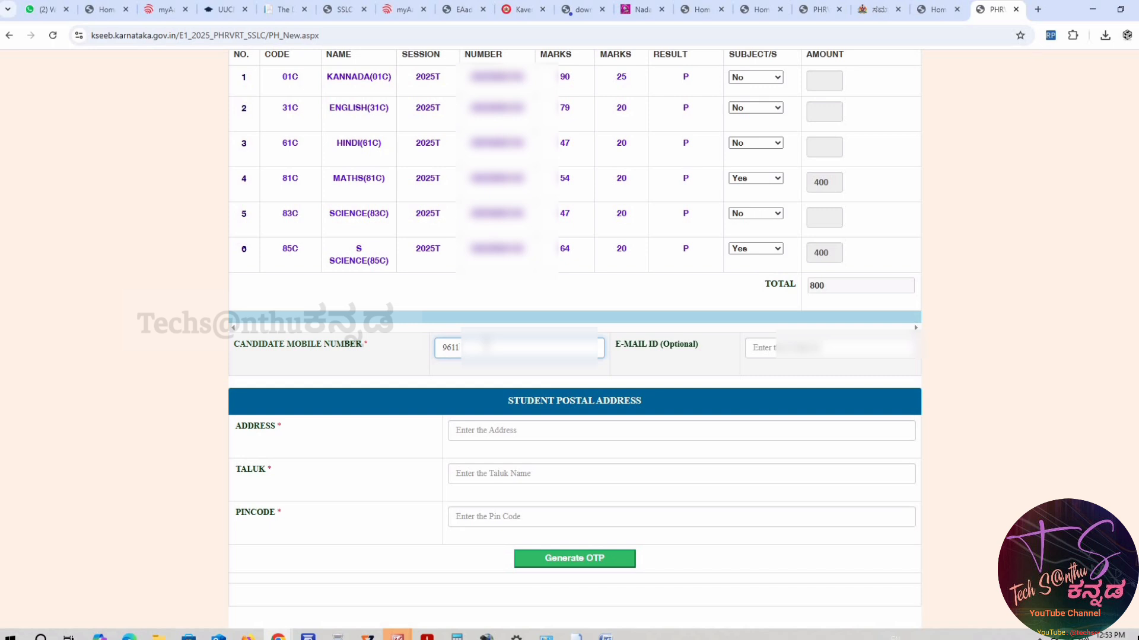
text(6)
text(•)
text(•)
click(756, 348)
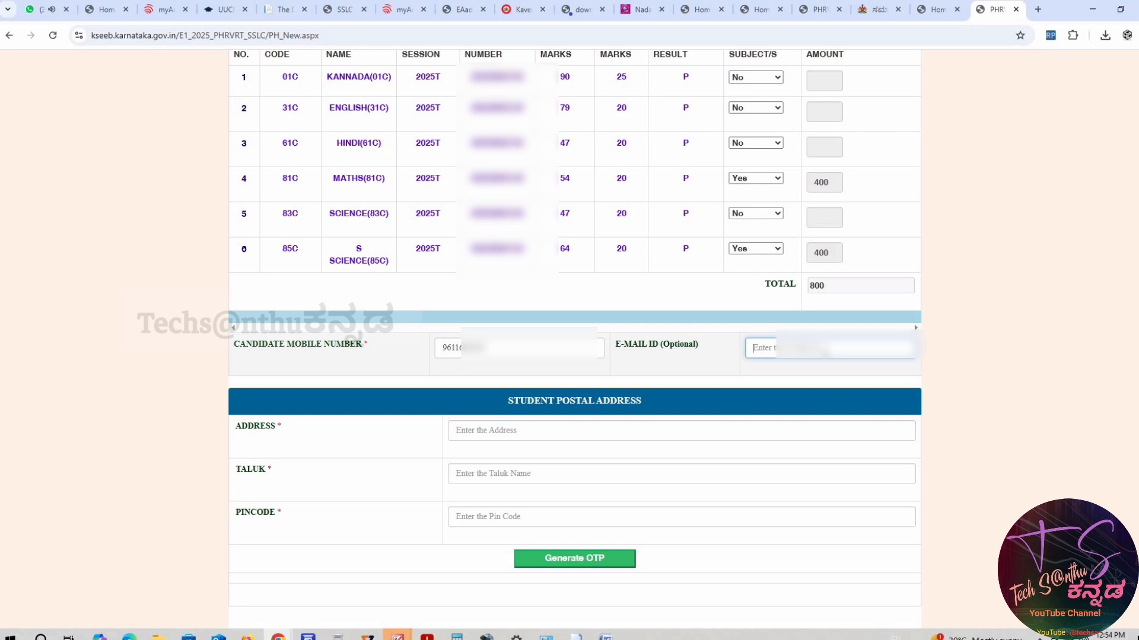
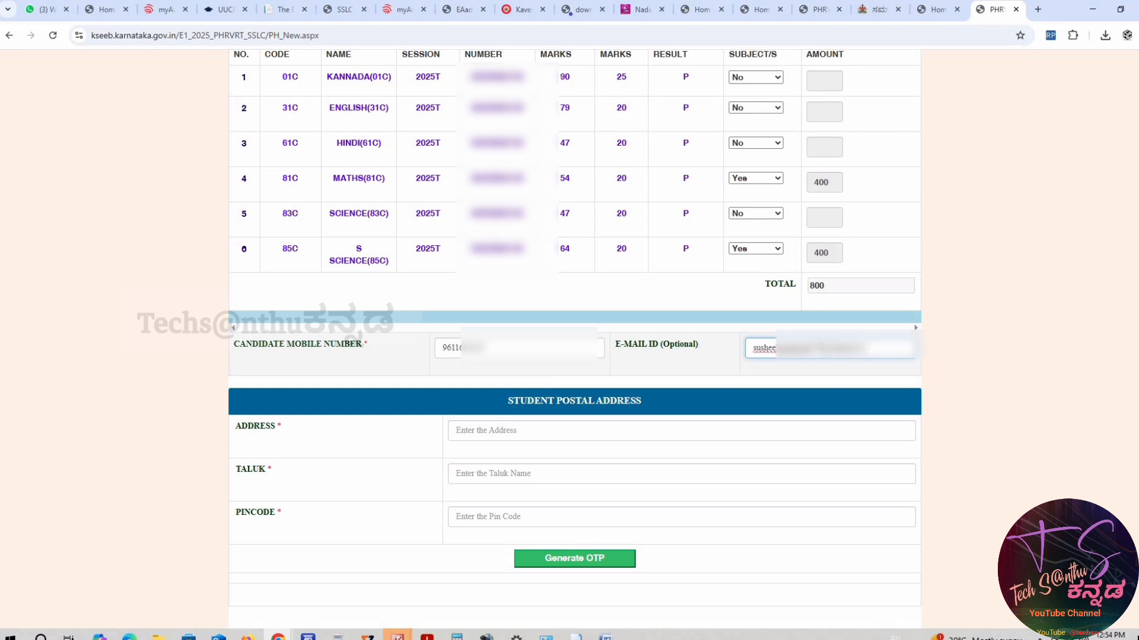
key(Tab)
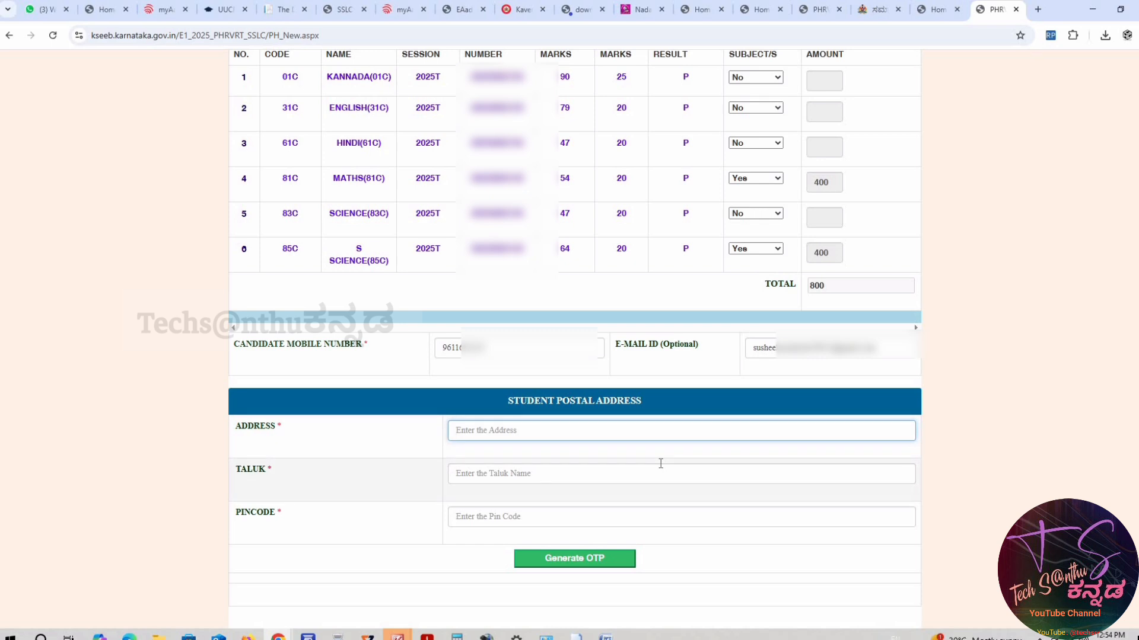
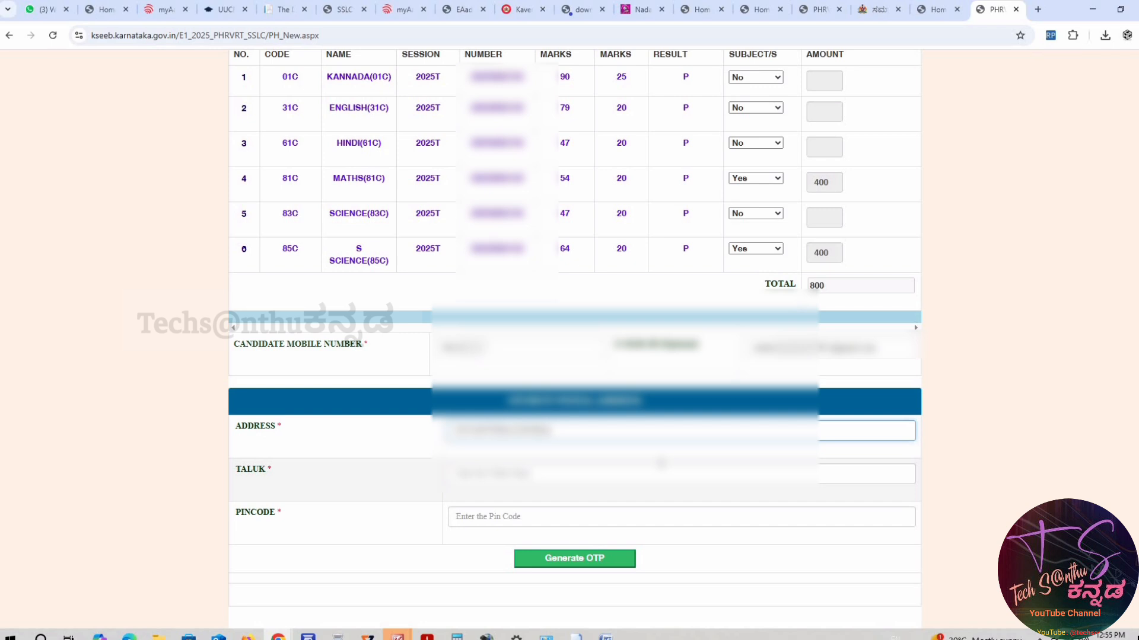
- Type the candidate's full postal address, including city, state and district
click(682, 474)
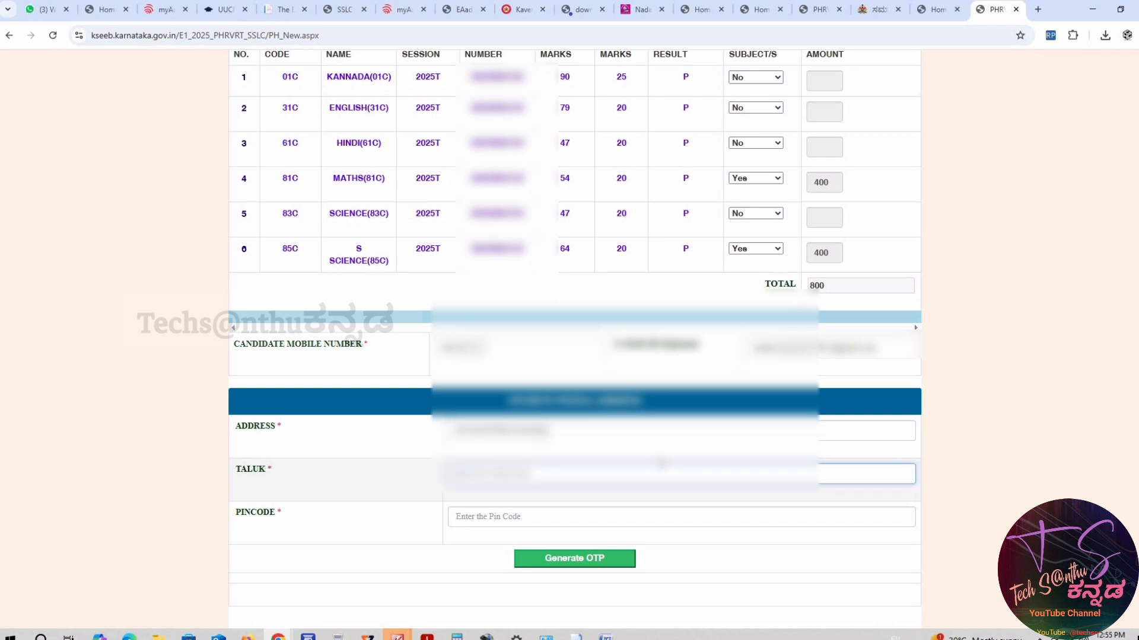
click(638, 436)
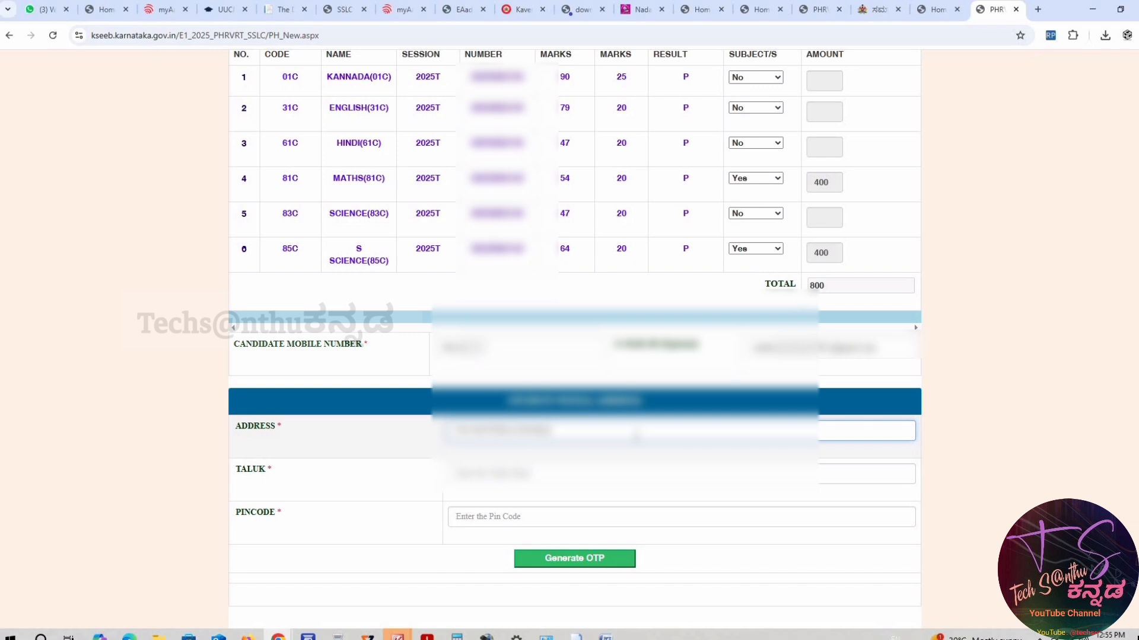
text(, Bengaluru, Karnataka, Ind)
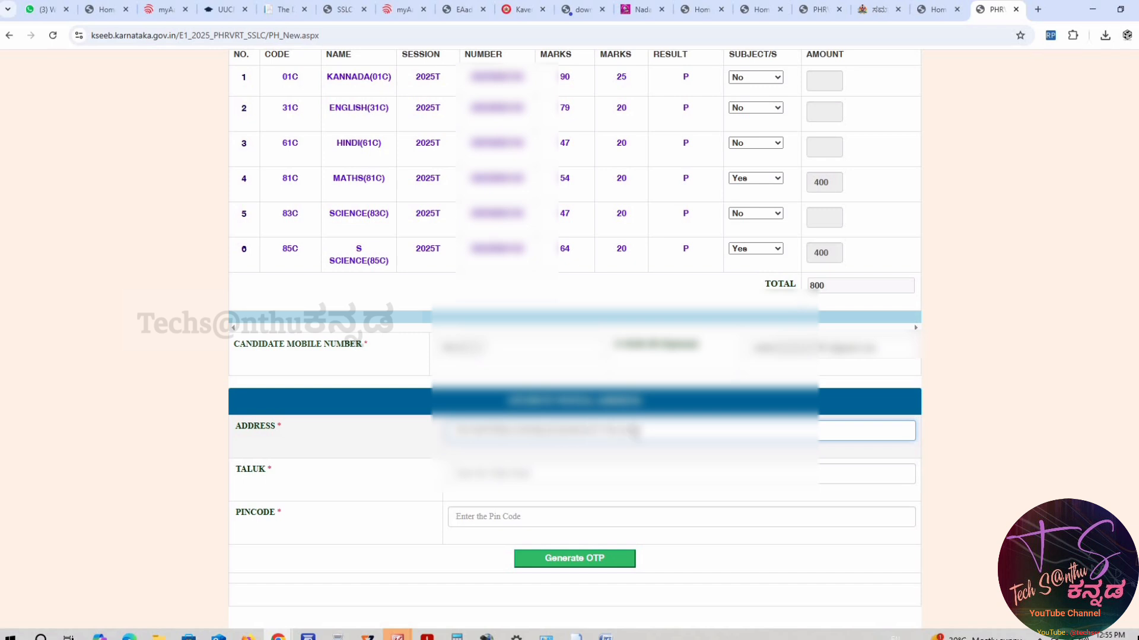
text(ia 560001)
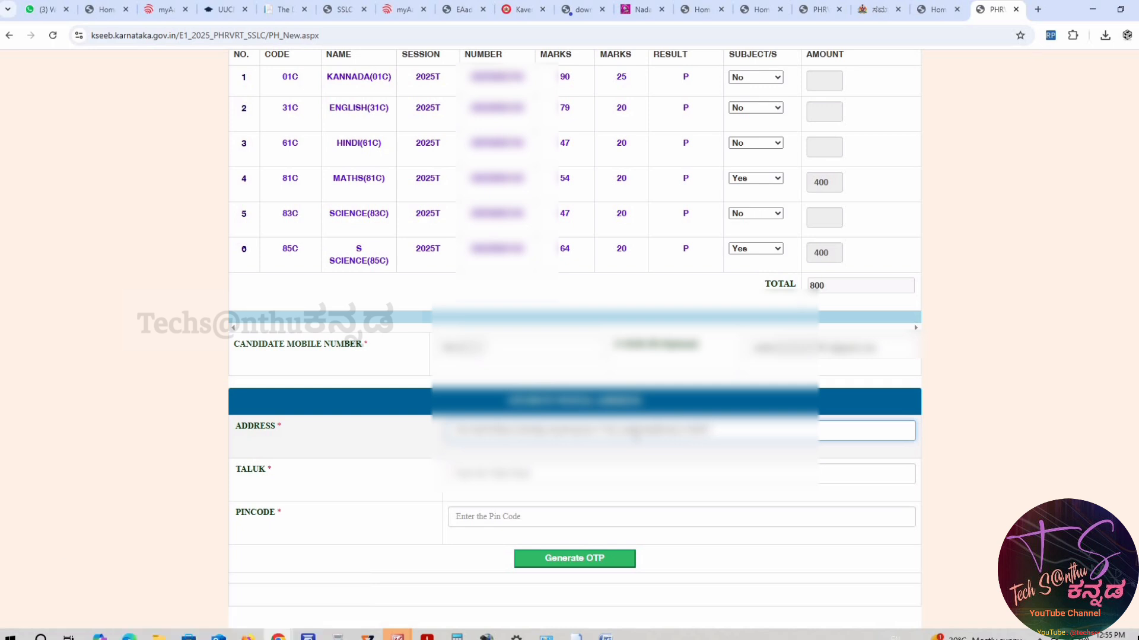
text(Bengaluru Dist)
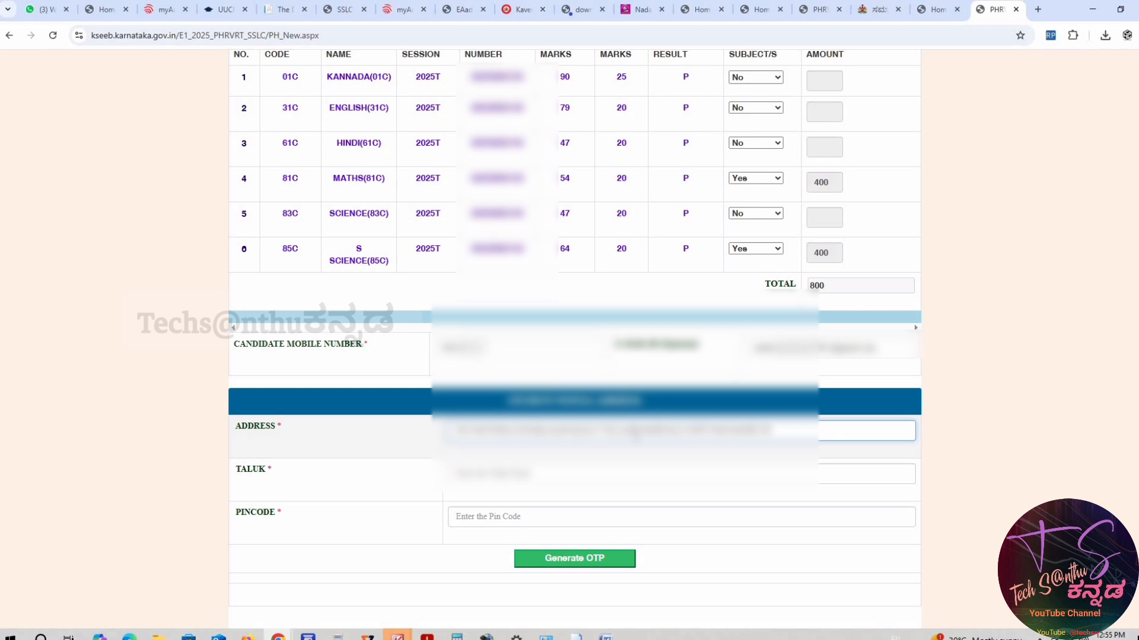
text(rict)
- Fill in the taluk and pincode fields, correcting the mistyped characters
key(Tab)
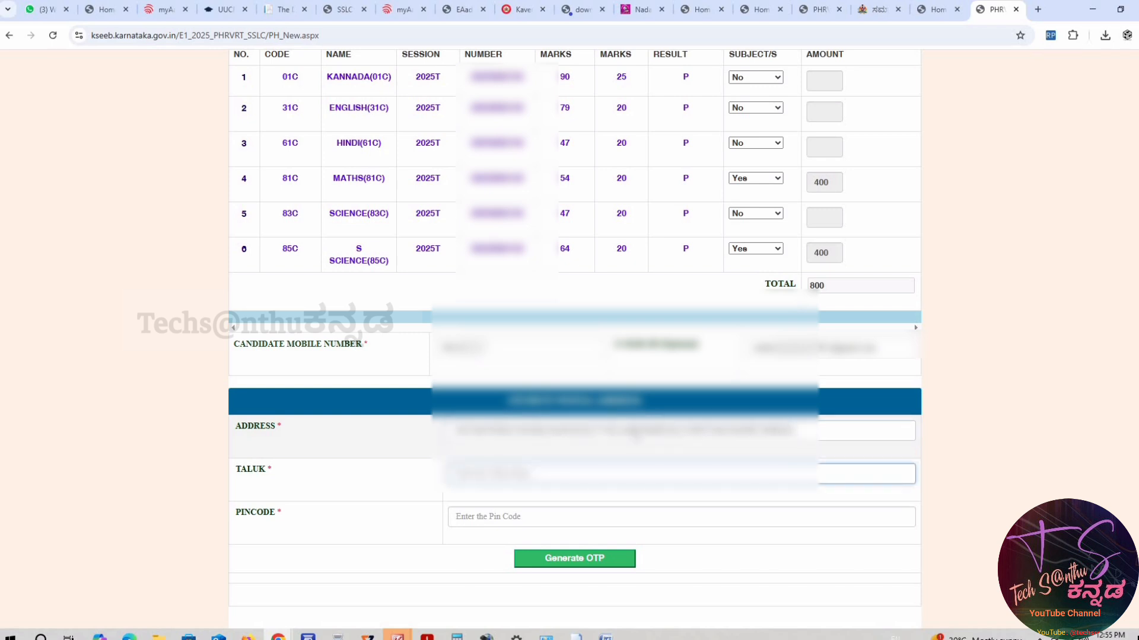
text(BE)
key(BackSpace)
key(BackSpace)
text(BENGALURU SOUTH)
key(Tab)
text(57313)
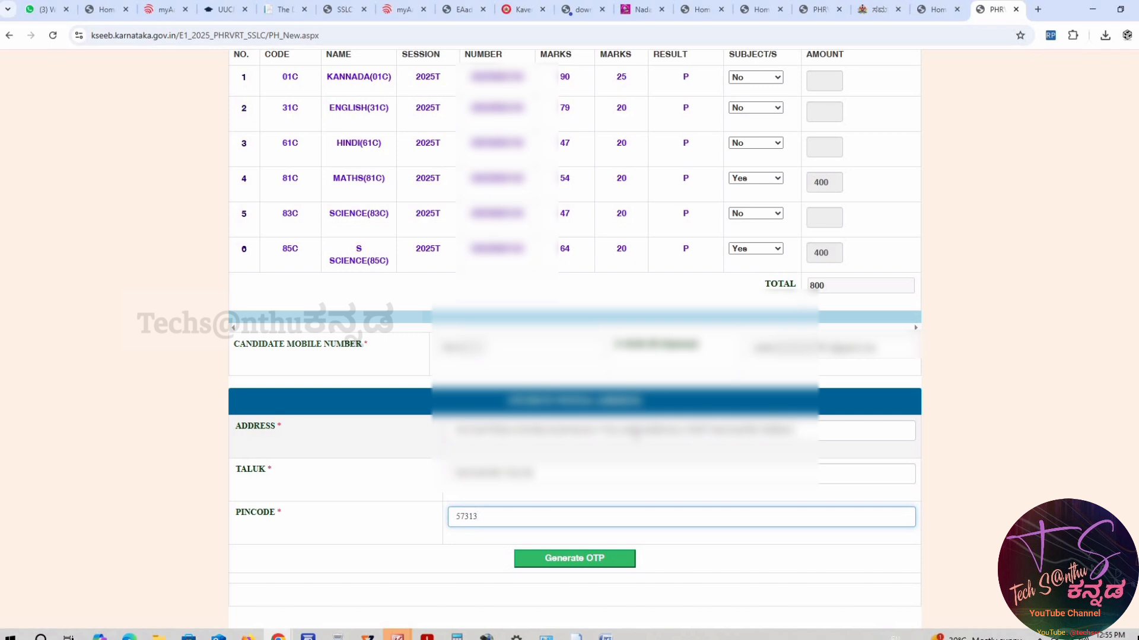
key(BackSpace)
key(BackSpace)
key(BackSpace)
- Finish the pincode, generate an OTP and enter the received verification code
click(620, 564)
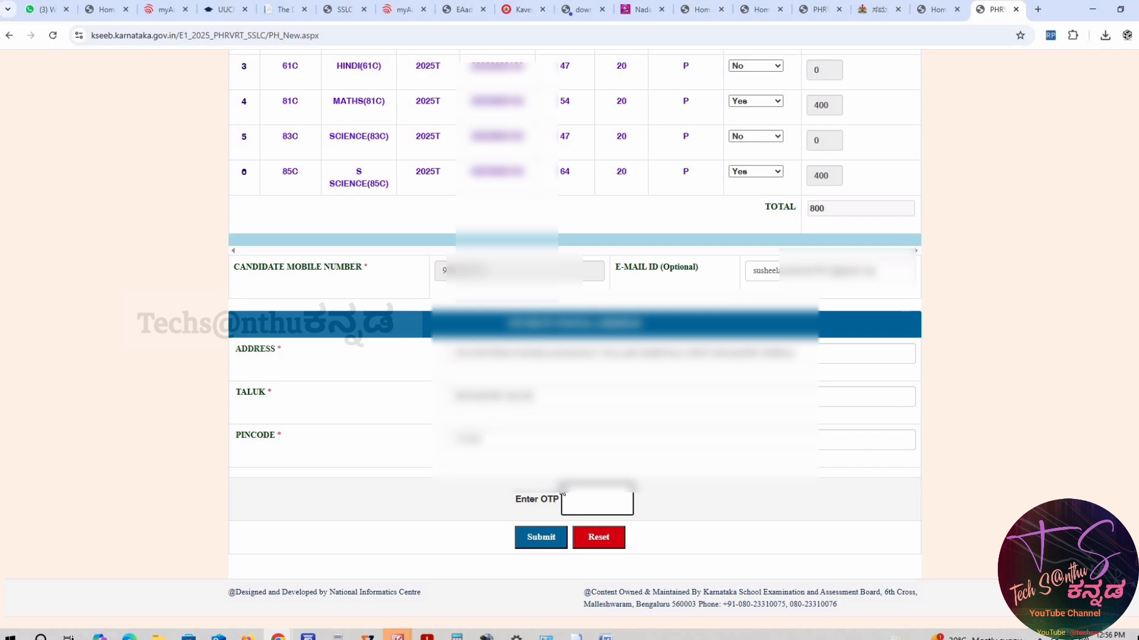
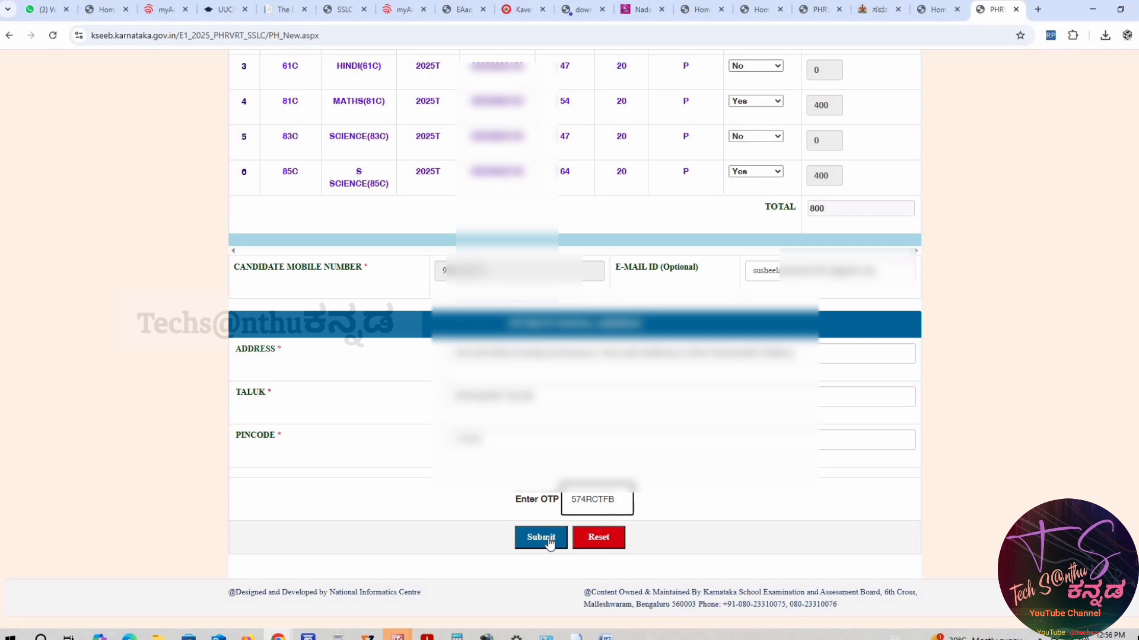
- Submit the application, copy the generated application number and proceed to payment
click(548, 539)
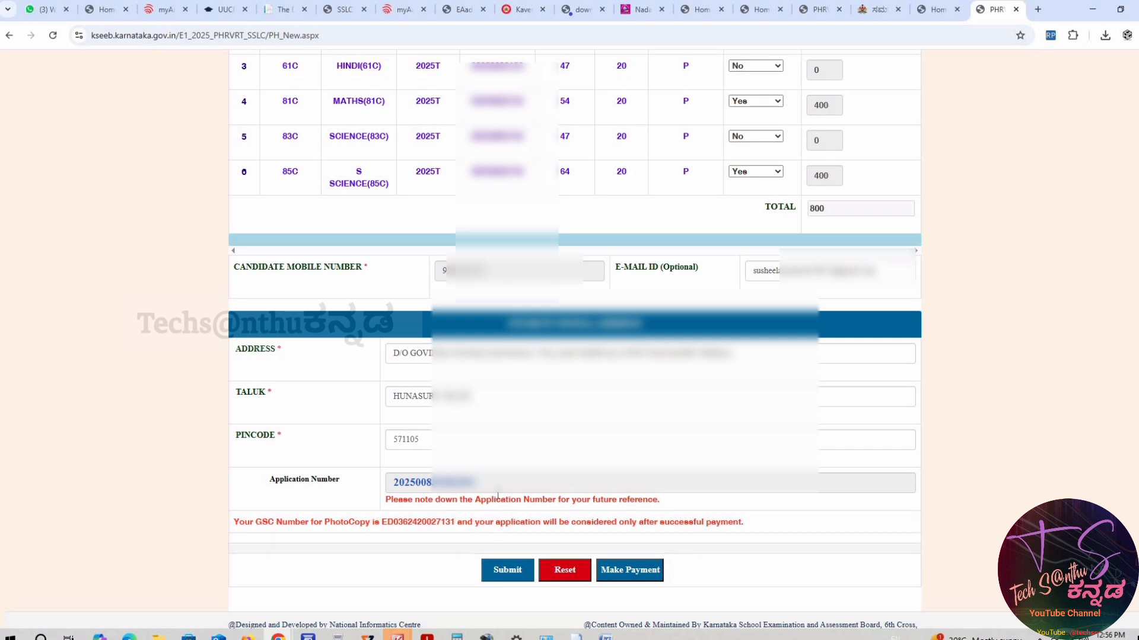
double_click(409, 492)
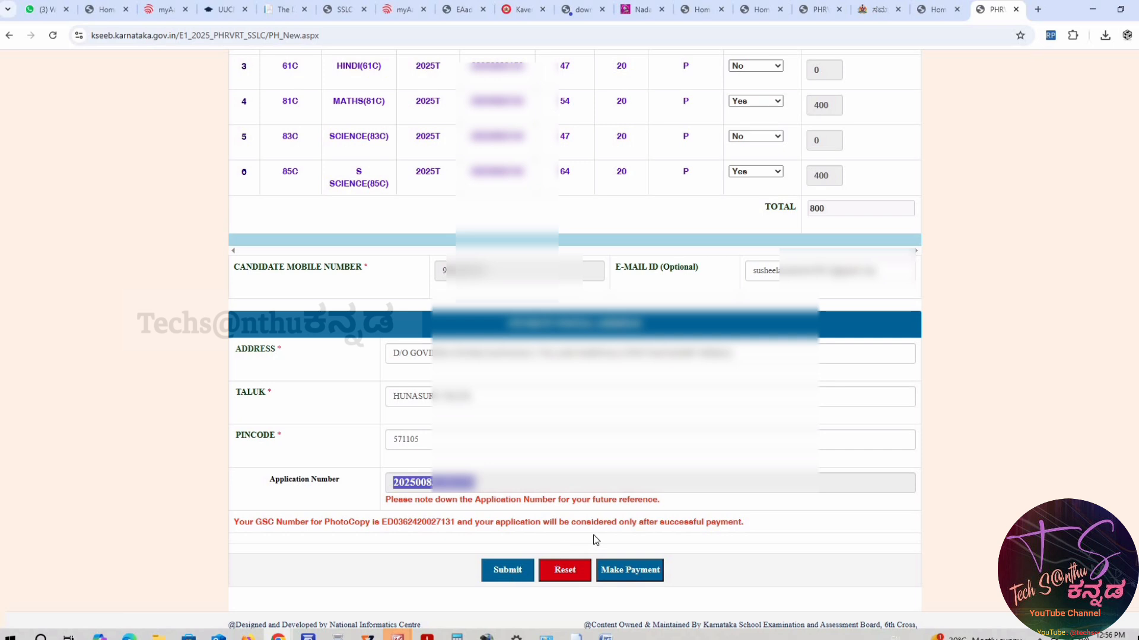
click(640, 572)
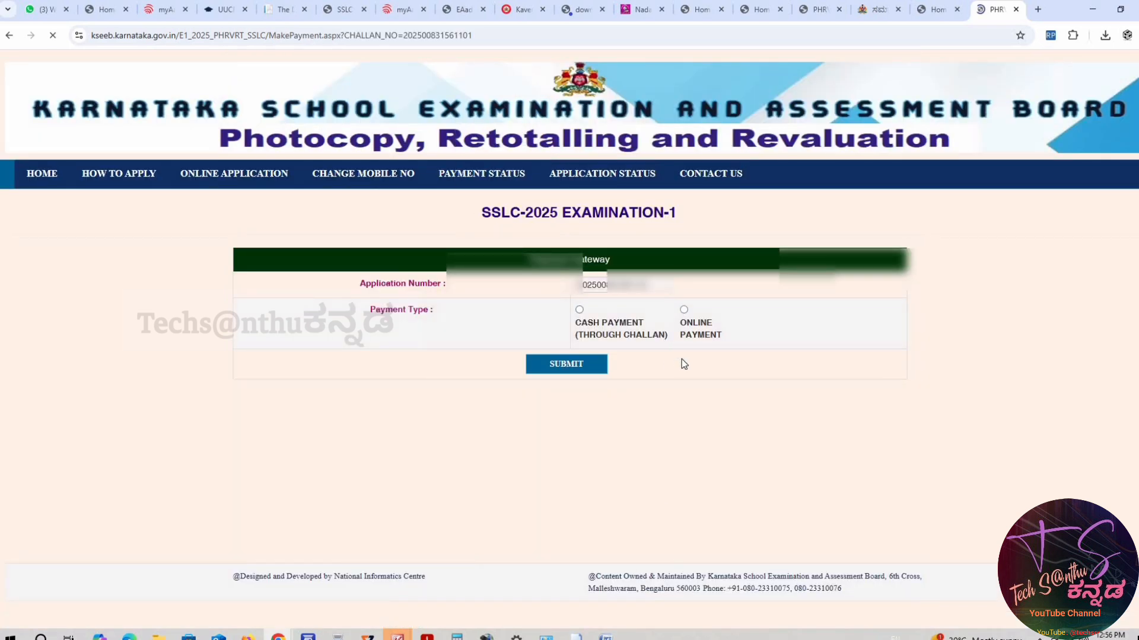
- Choose online payment through KARNATAKA ONE and continue to its Pay Now page
click(683, 311)
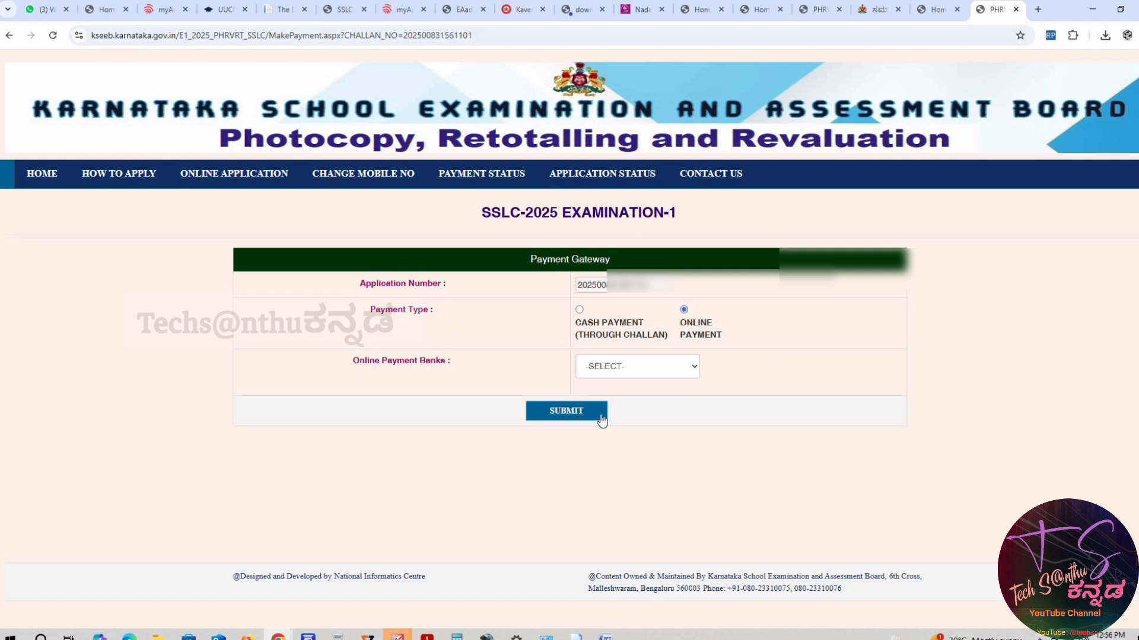
click(664, 367)
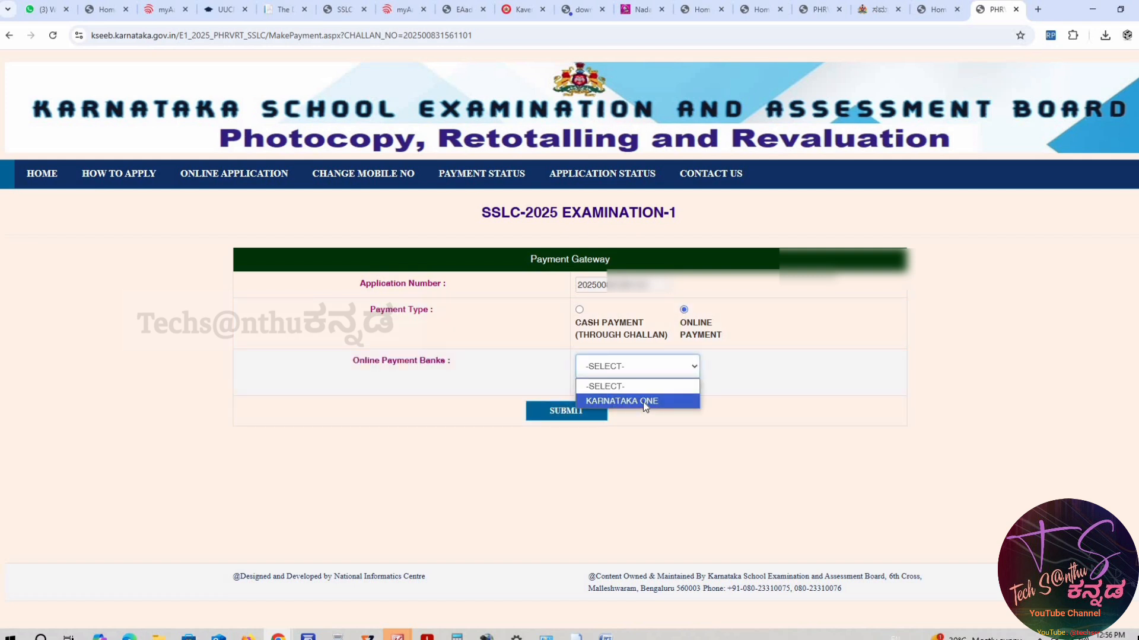
click(643, 402)
click(566, 411)
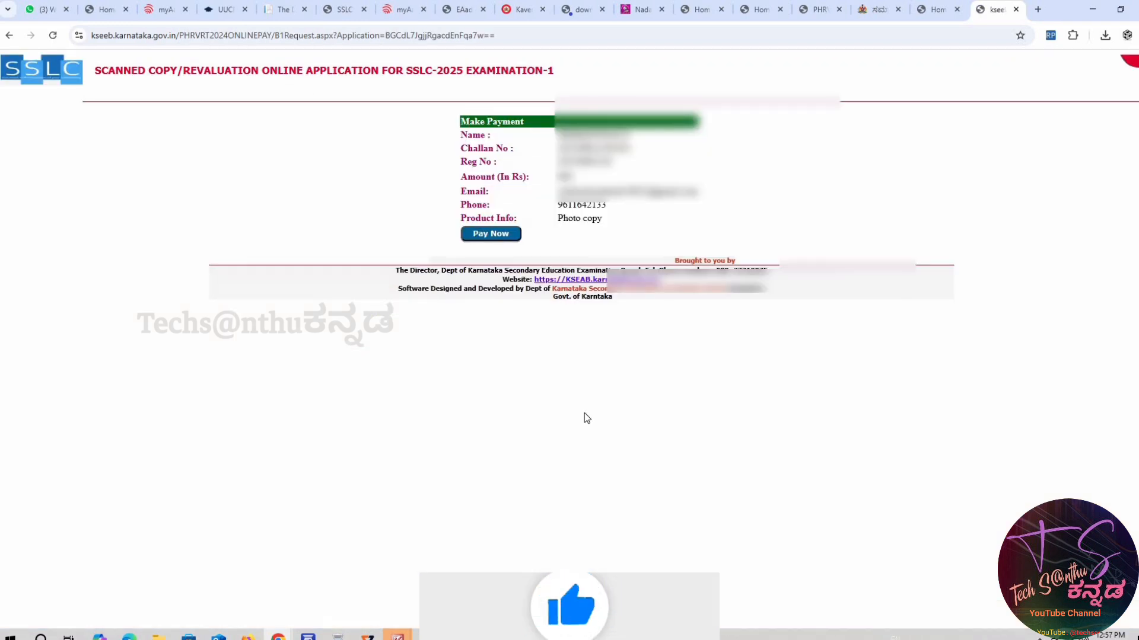
click(494, 237)
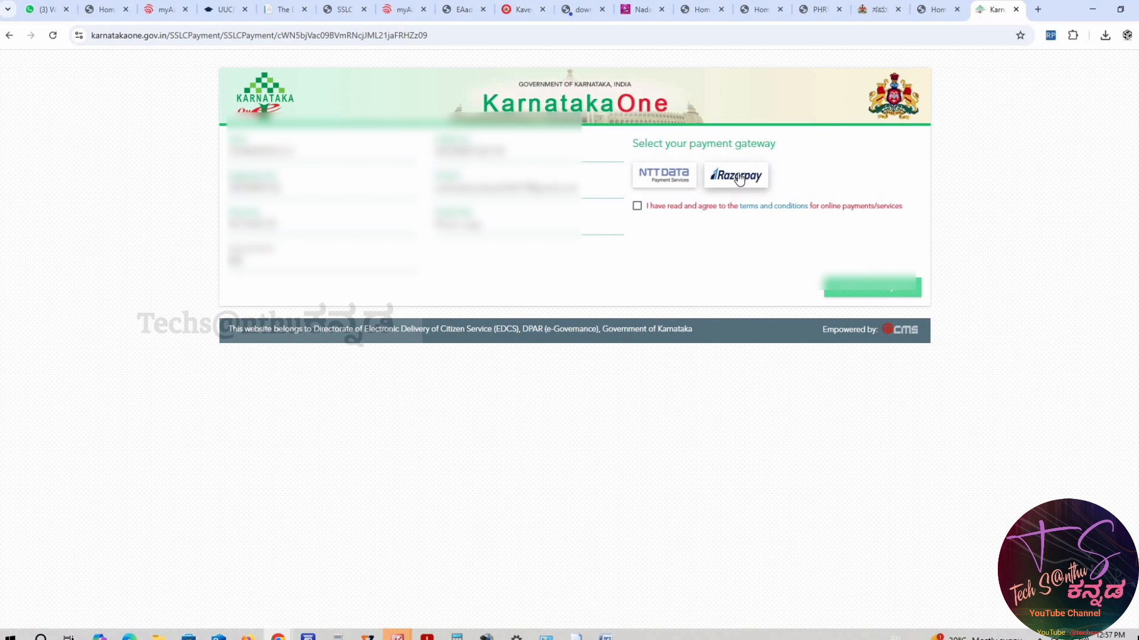
- Pick Razorpay with RP UPI, accept the terms and confirm the 810 transaction
click(738, 178)
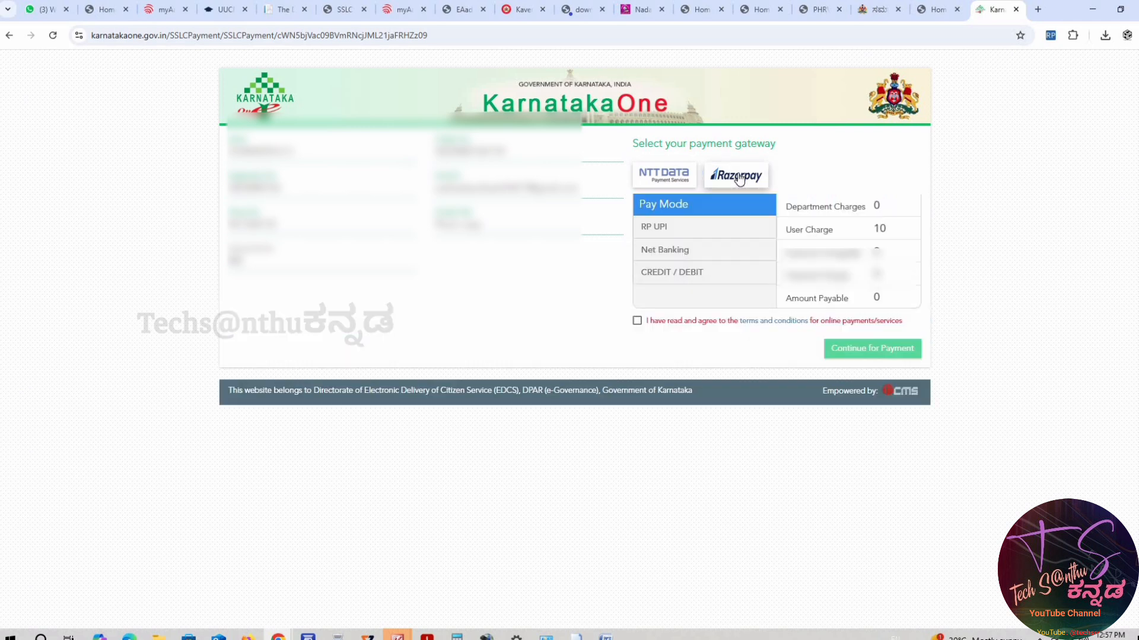
click(677, 229)
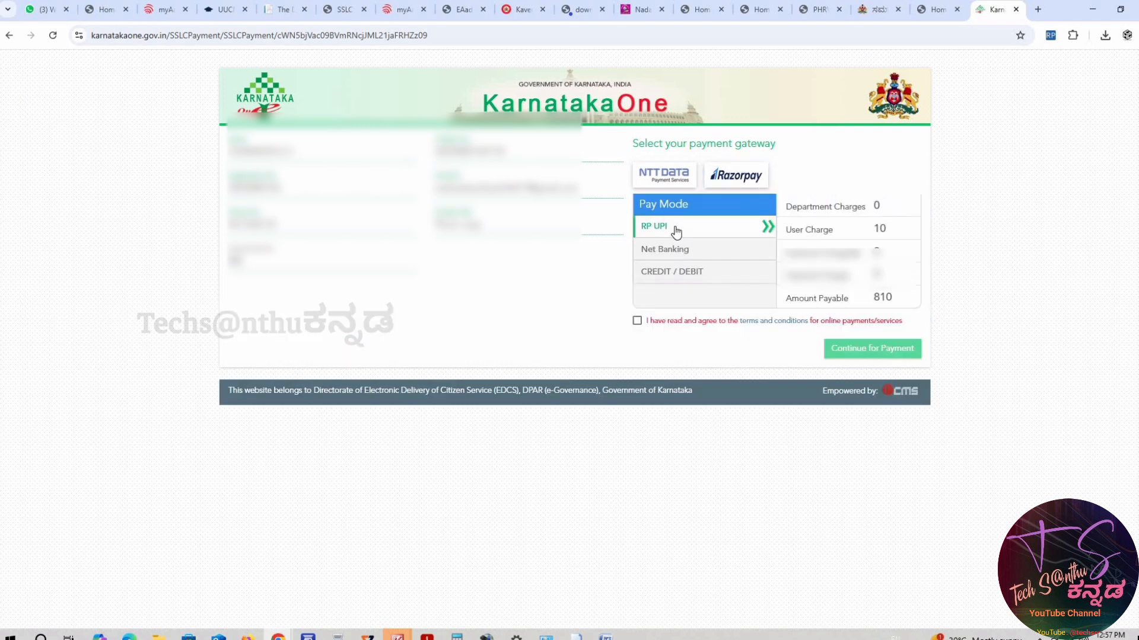
click(637, 321)
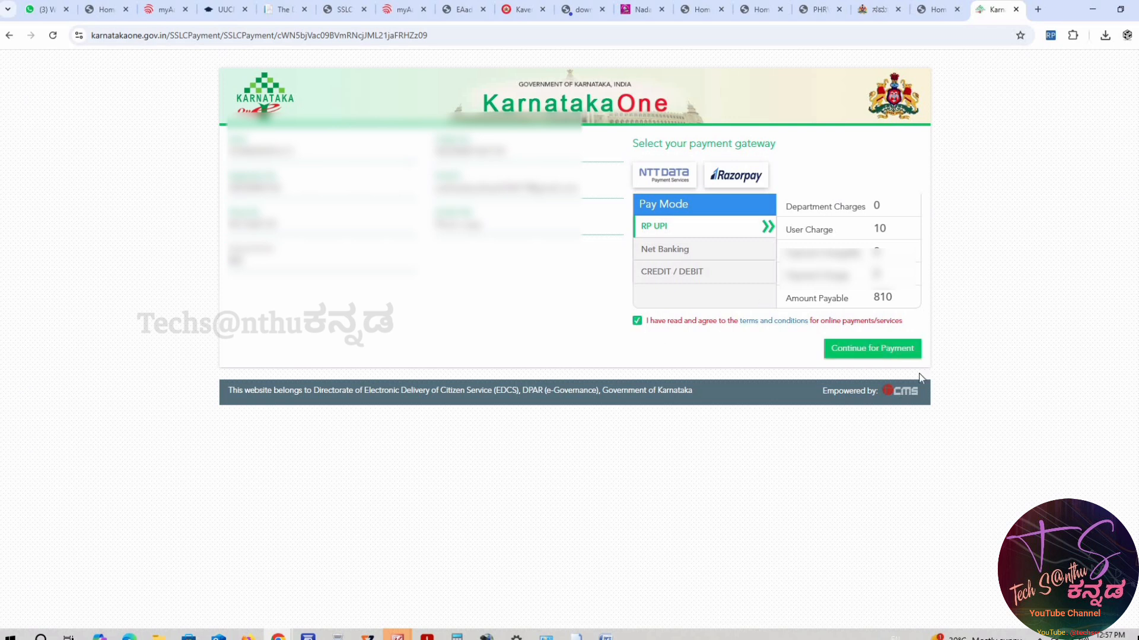
click(894, 351)
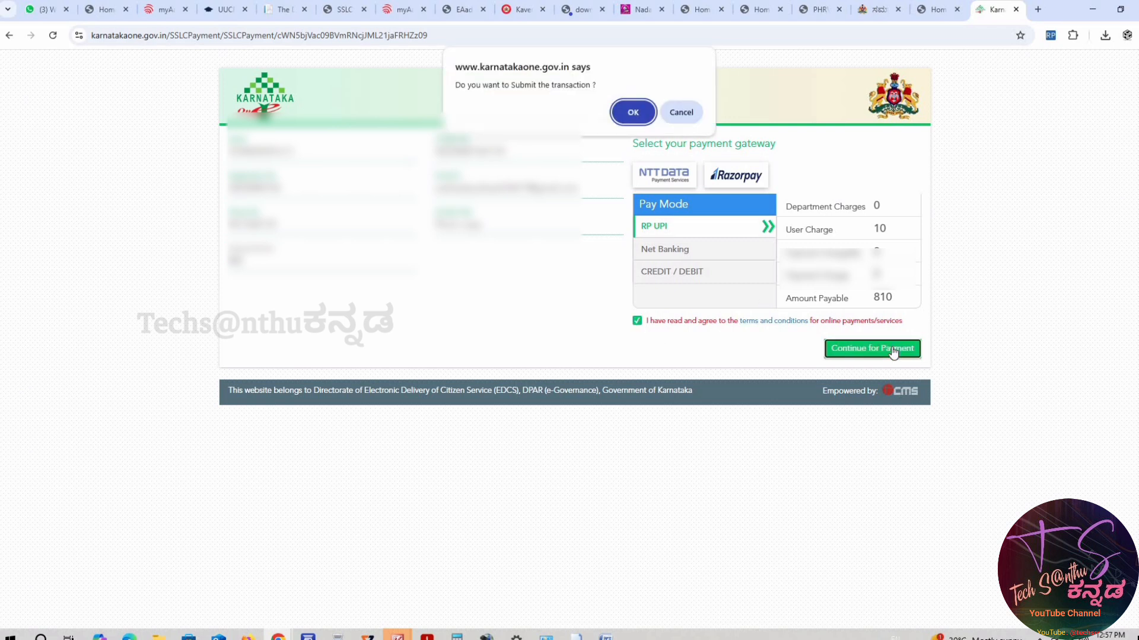
click(633, 113)
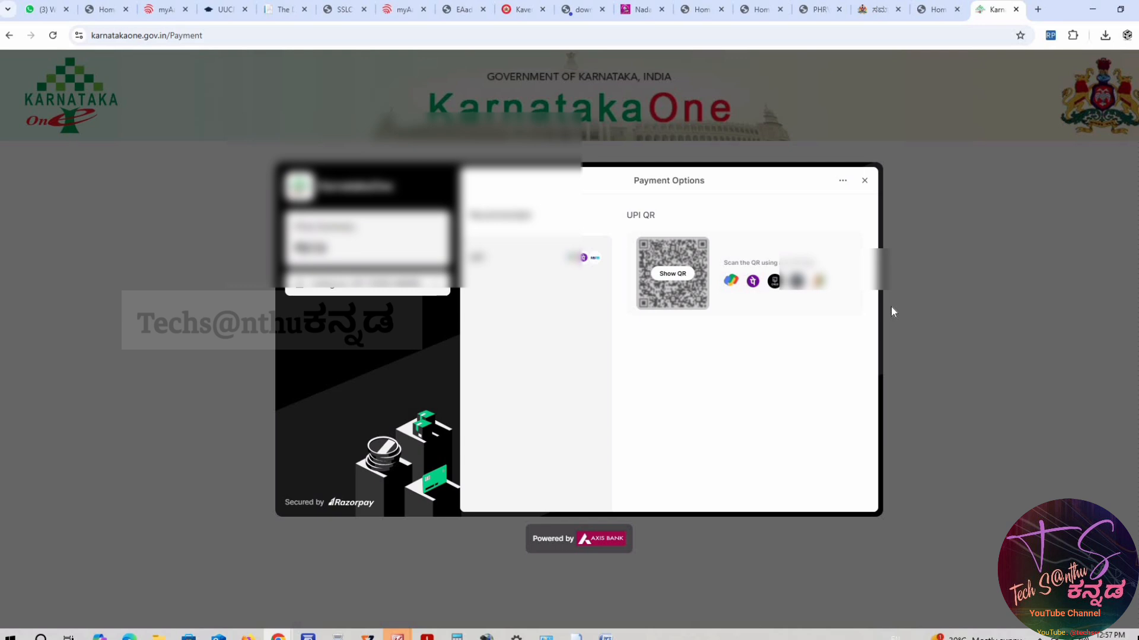
- Pay the ₹810 by UPI QR, then download and open the KarnatakaOne receipt PDF
click(687, 282)
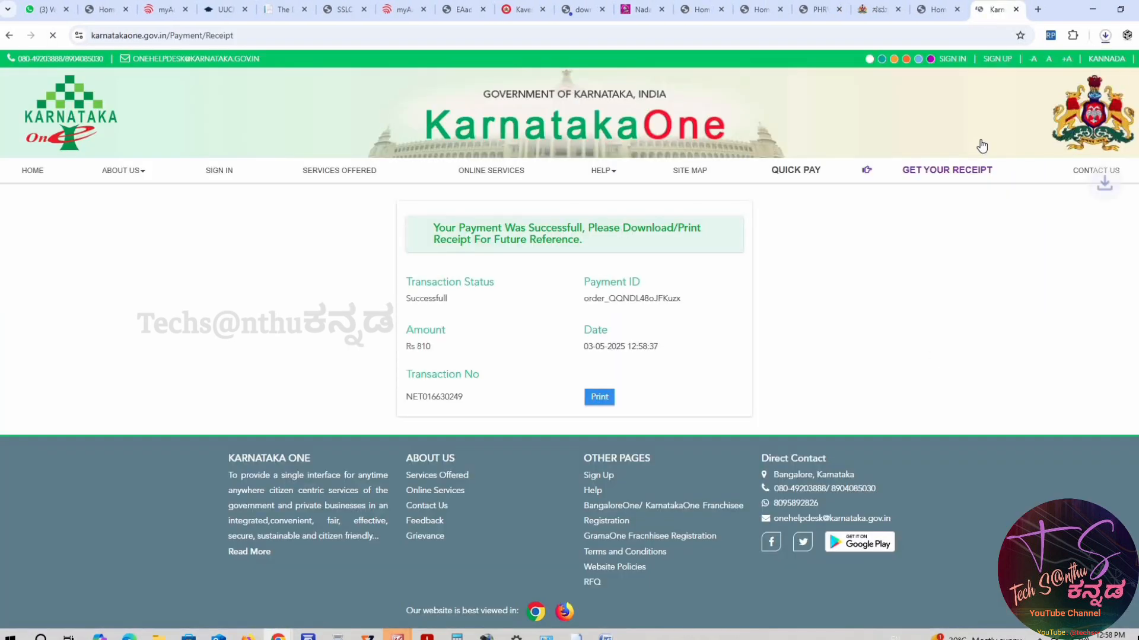
click(1002, 170)
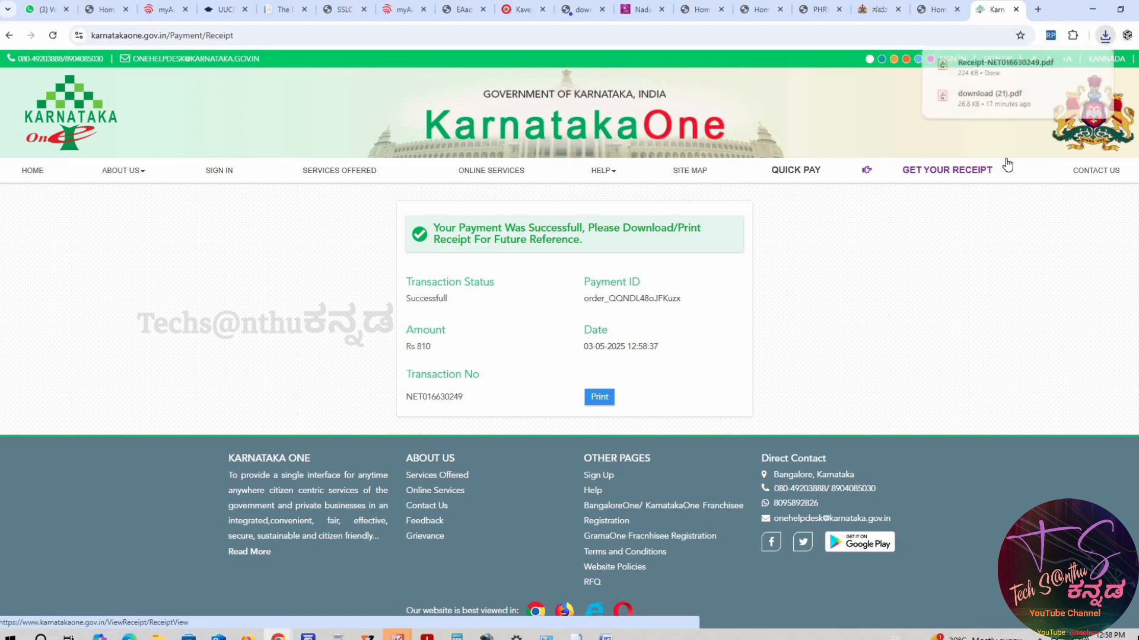
click(1005, 69)
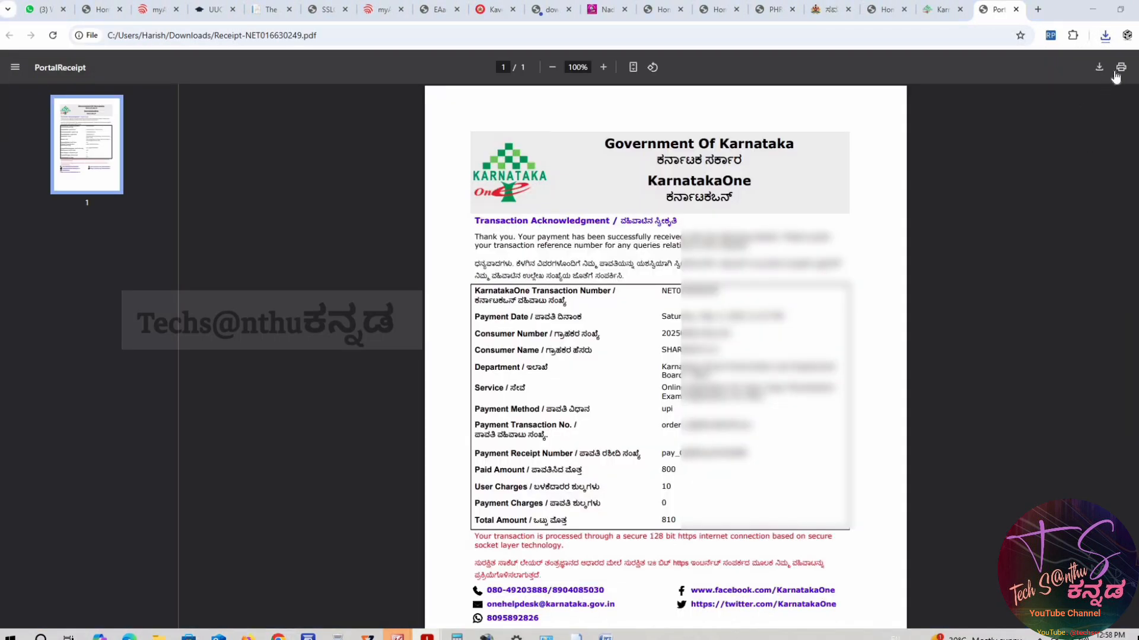
click(1119, 68)
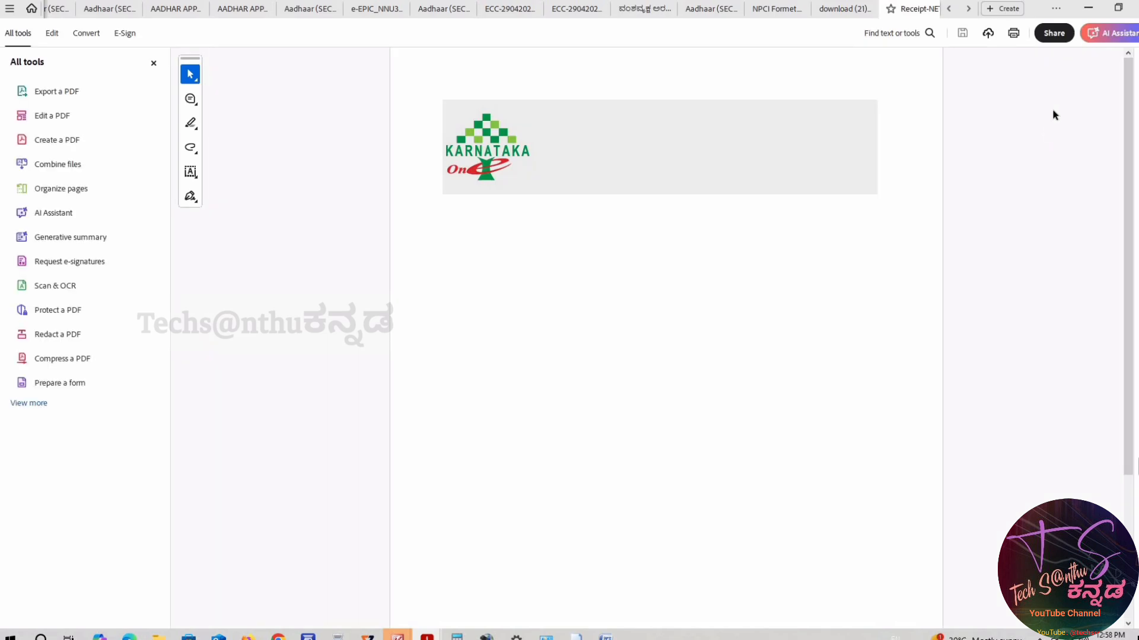
- Print the receipt from Acrobat and return to the KarnatakaOne receipt tab in Chrome
click(1015, 32)
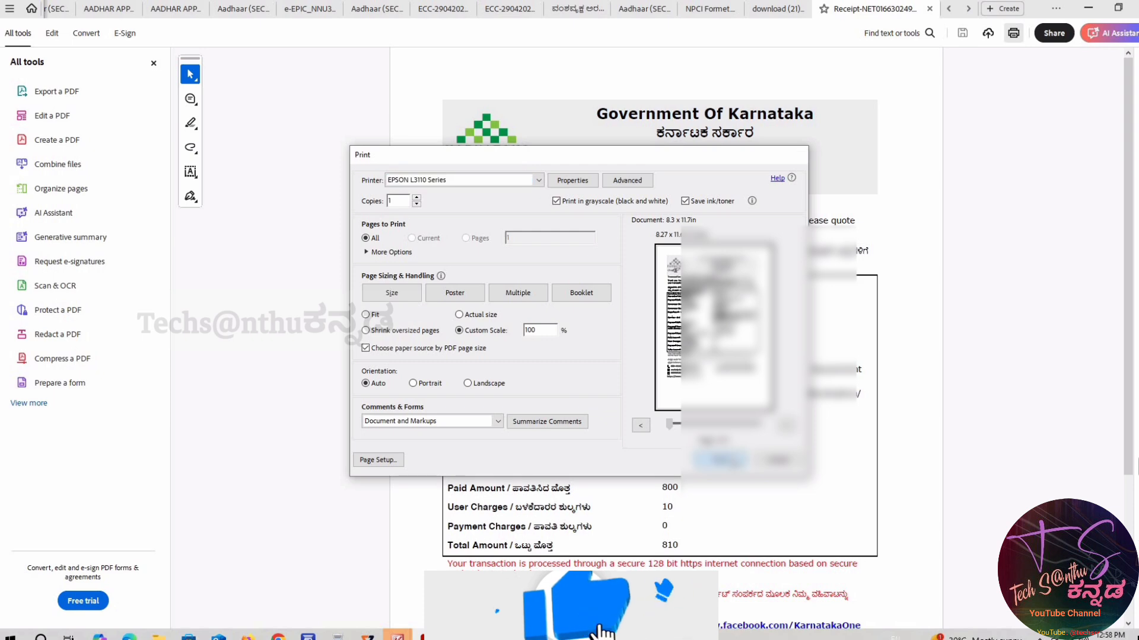
key(Return)
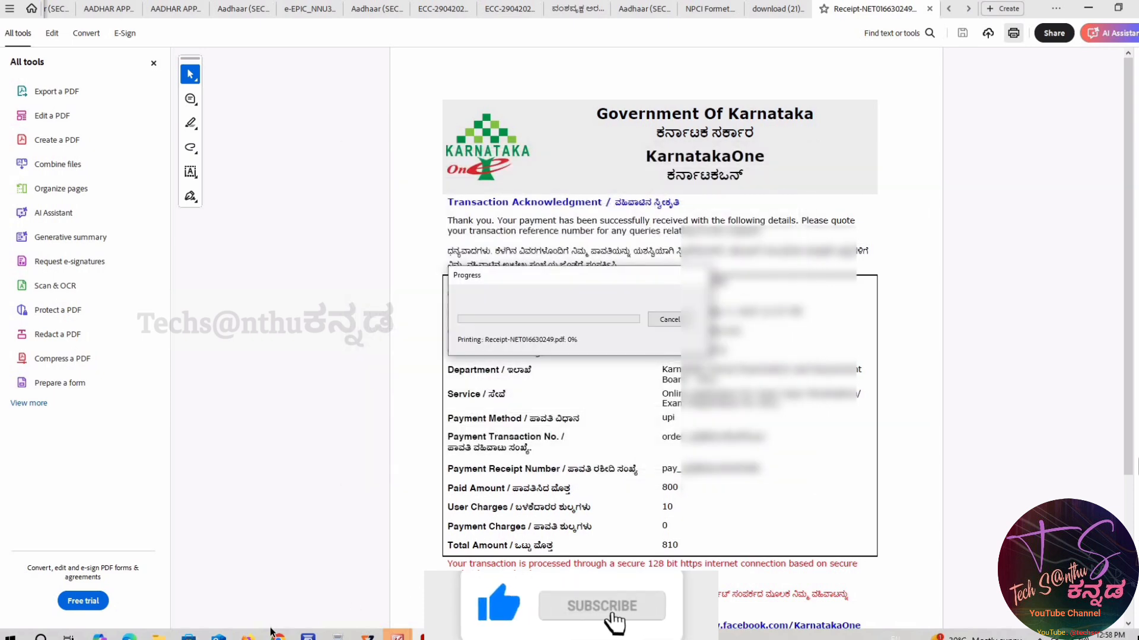
mouse_move(278, 636)
click(254, 605)
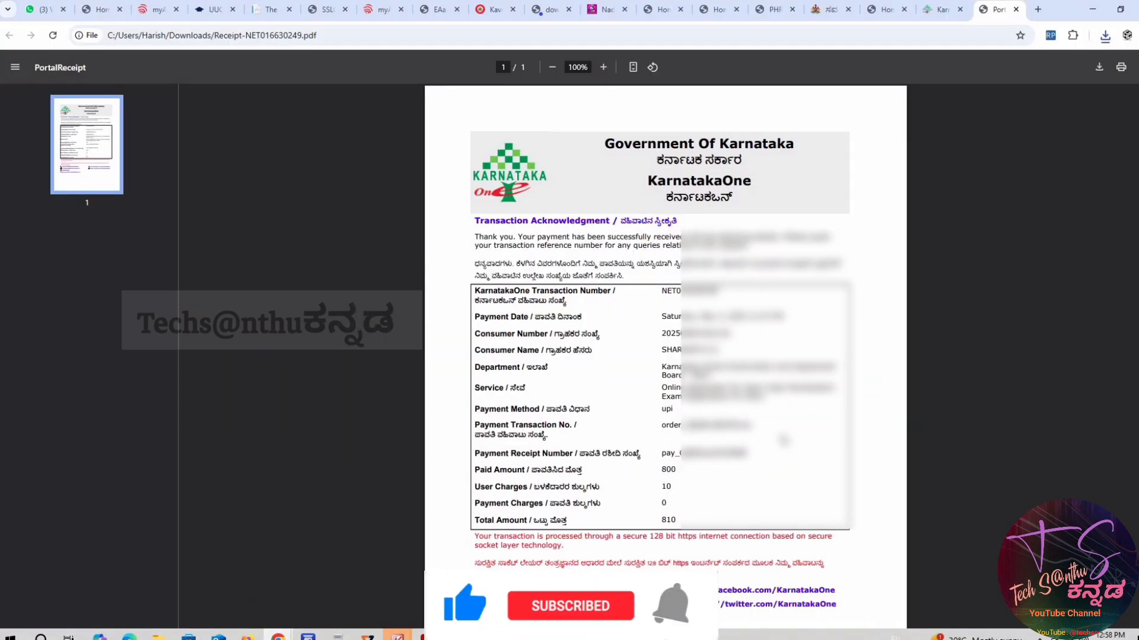
click(940, 9)
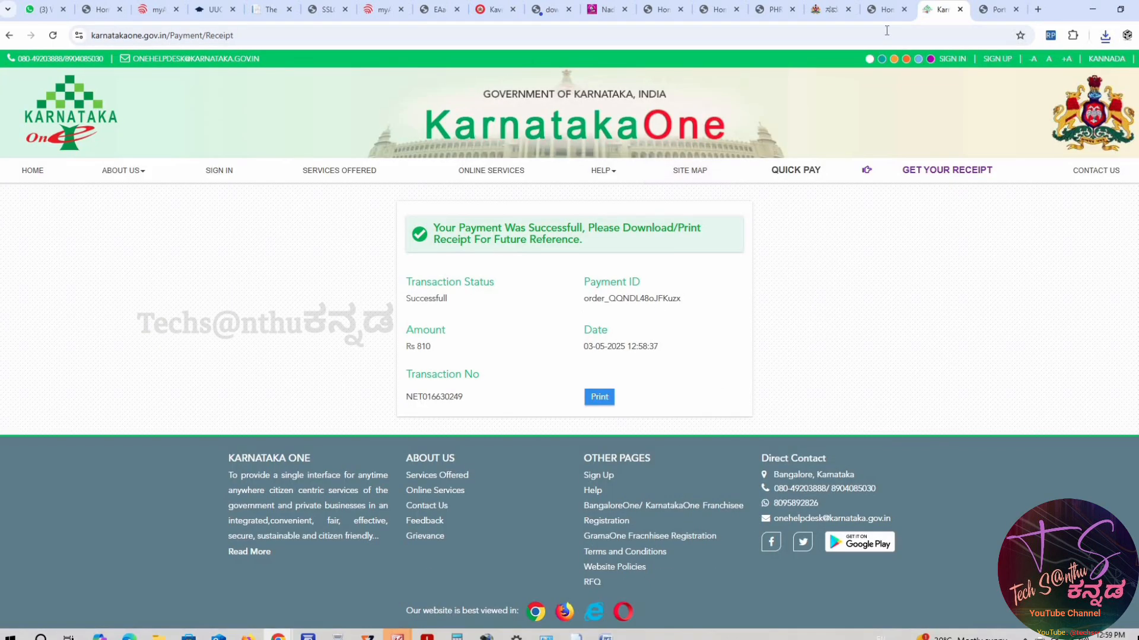
click(887, 9)
click(930, 13)
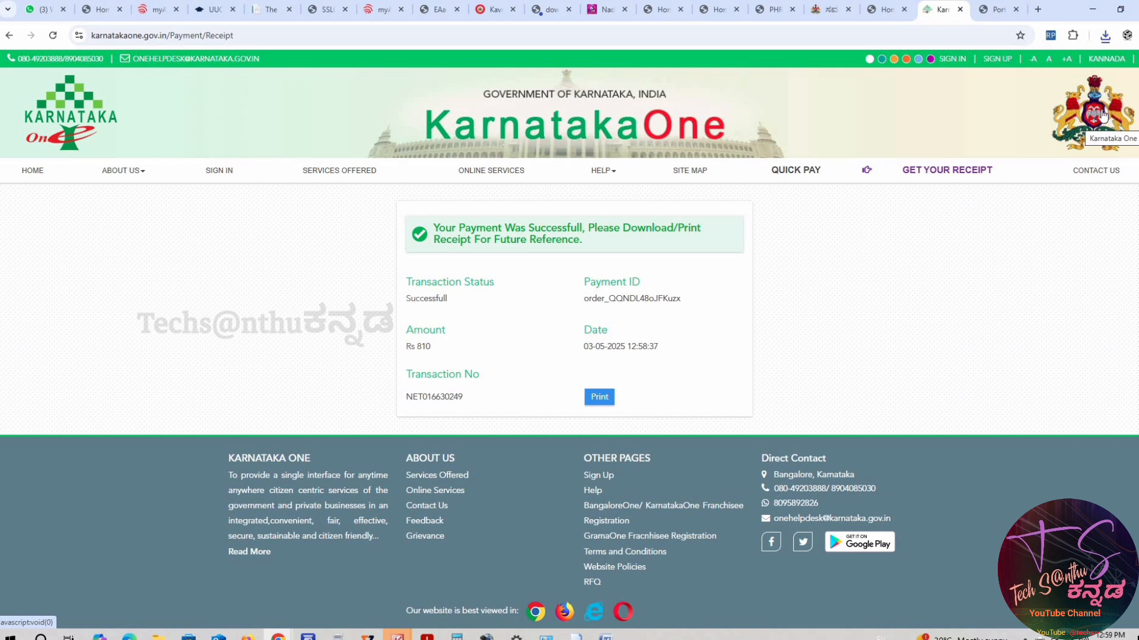
click(901, 37)
- Search Google for 'sslc board', open kseeb.karnataka.gov.in, and reach the SSLC-2025 photocopy portal via Online Services > SSLC
text(SSLC result 2025)
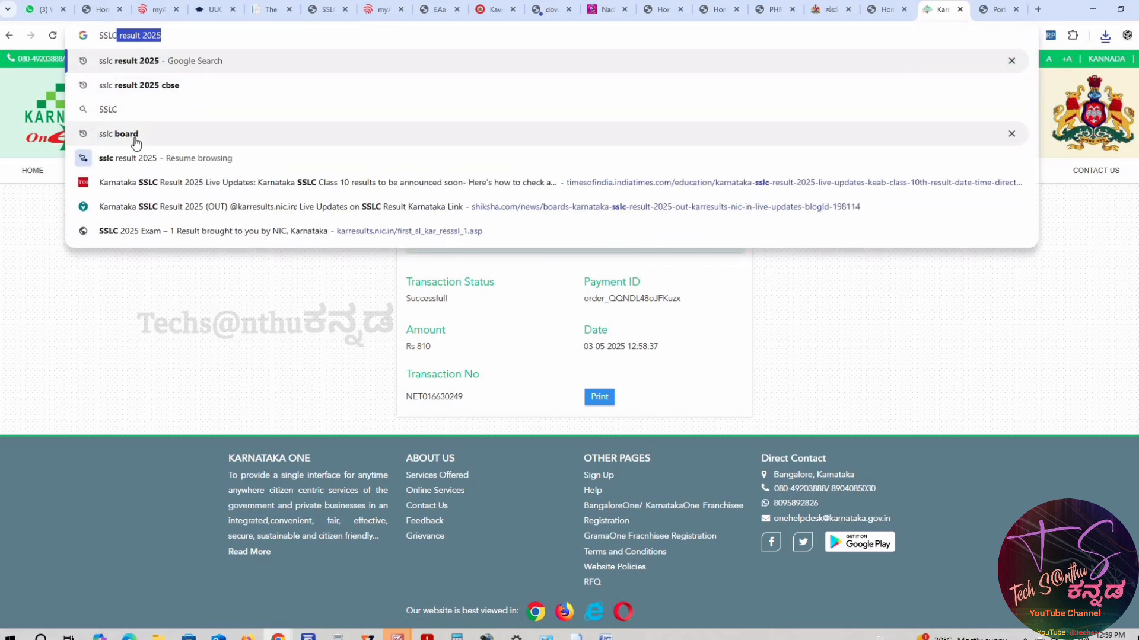
click(136, 139)
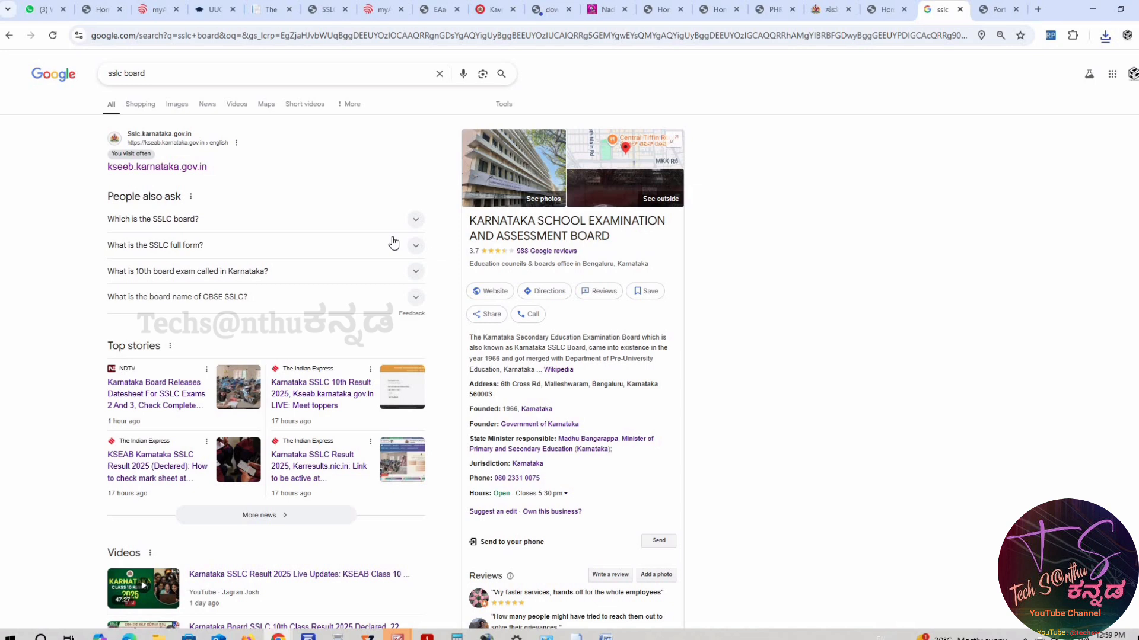
click(175, 173)
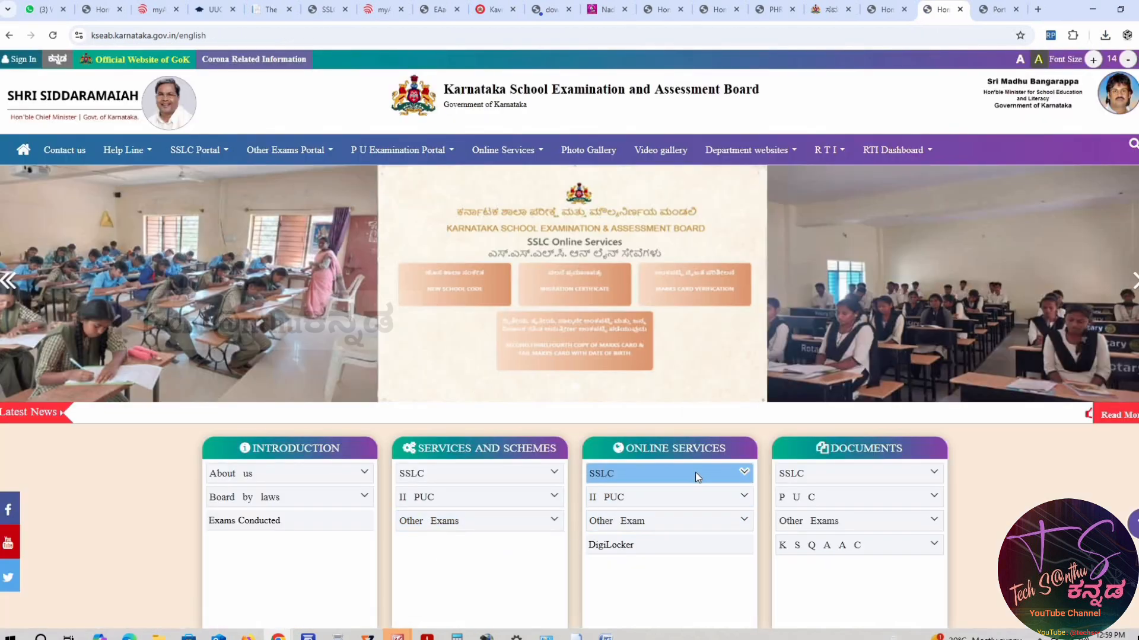
click(695, 473)
click(657, 499)
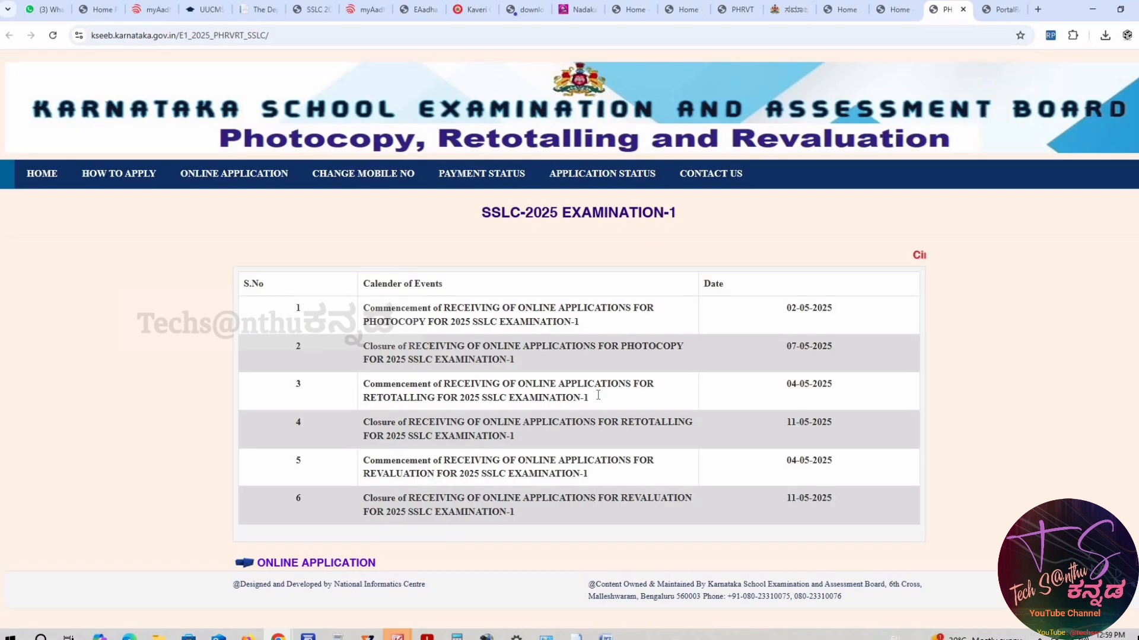
- Look up the application's status by its application number from the Online Application section
click(357, 563)
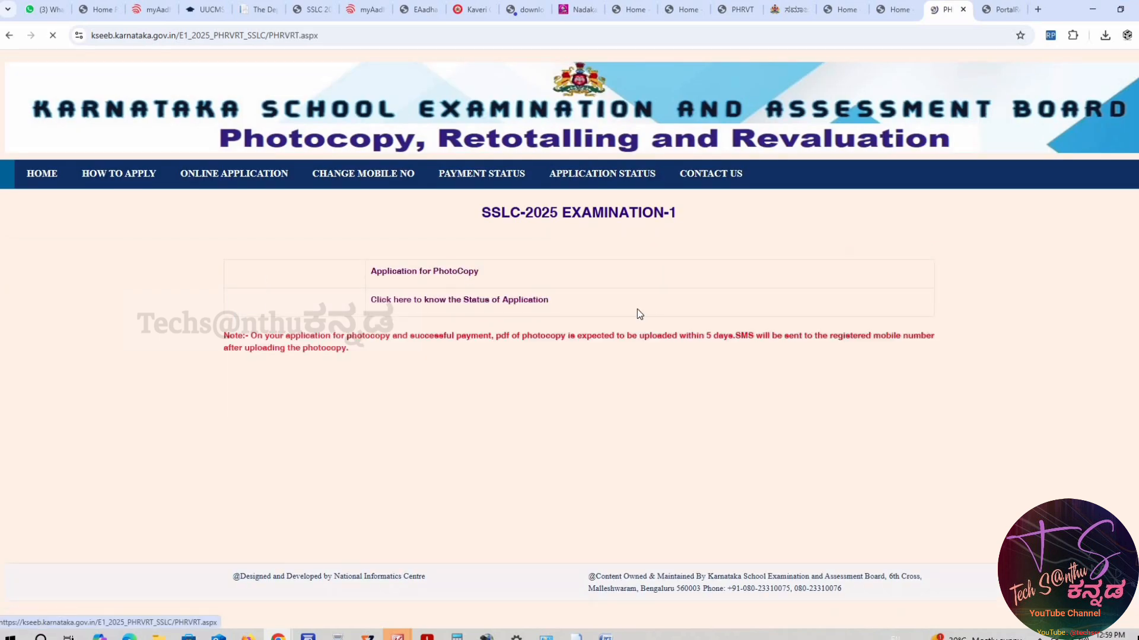
click(499, 303)
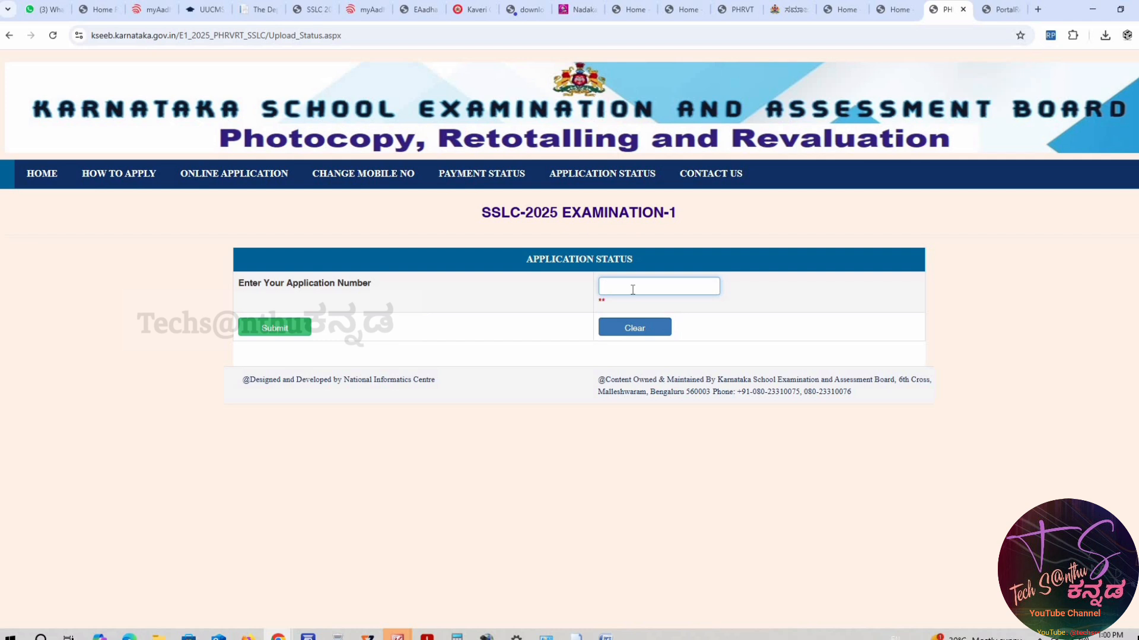
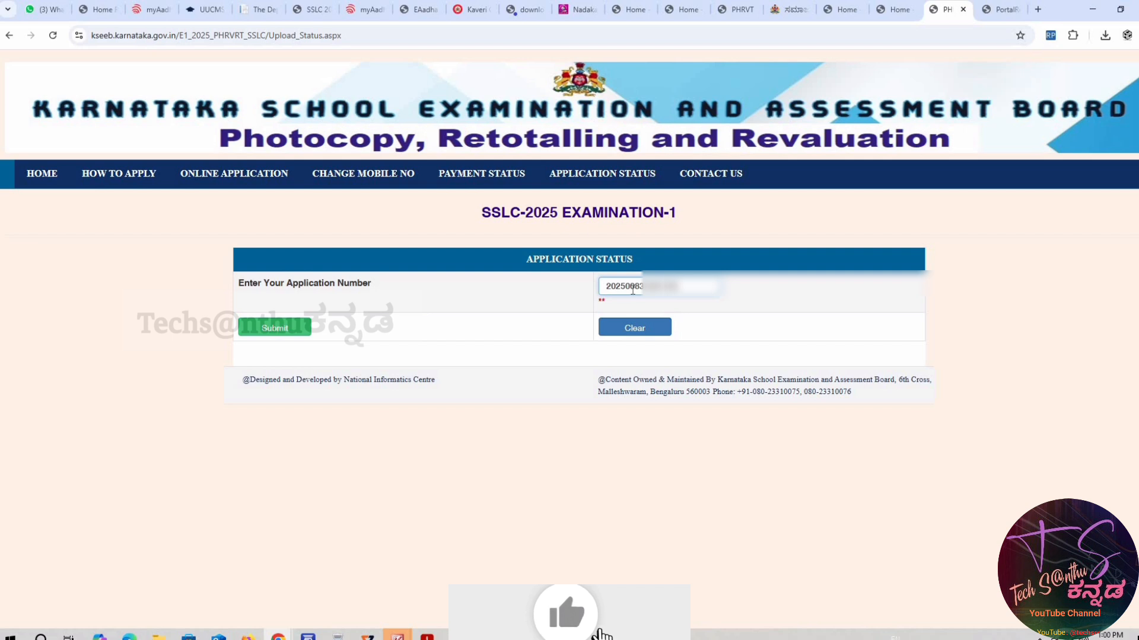
click(280, 333)
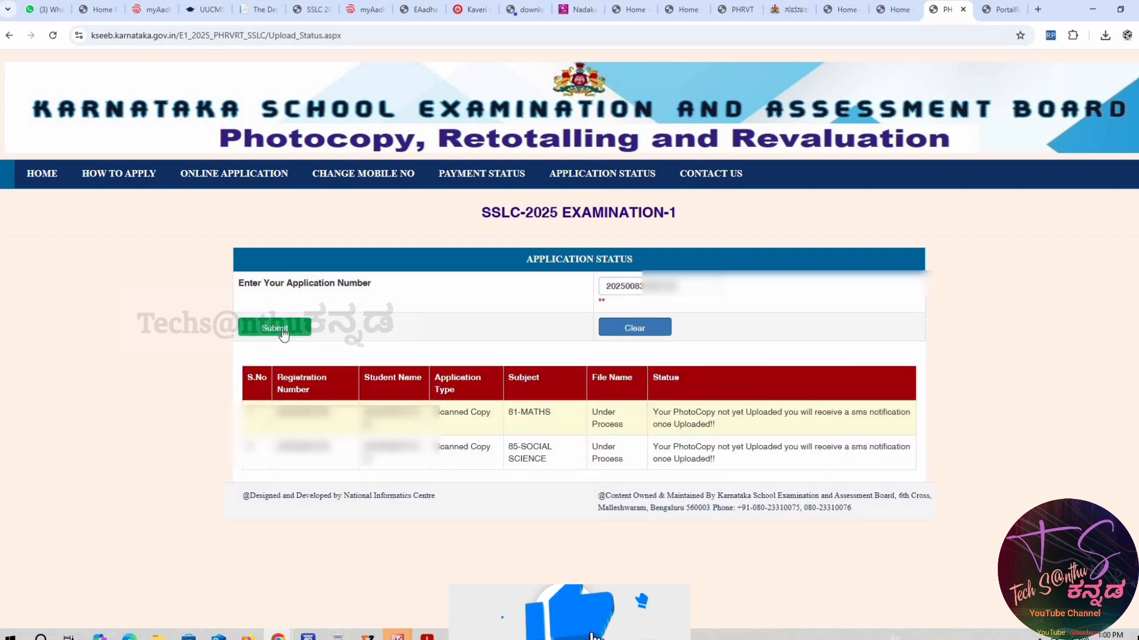